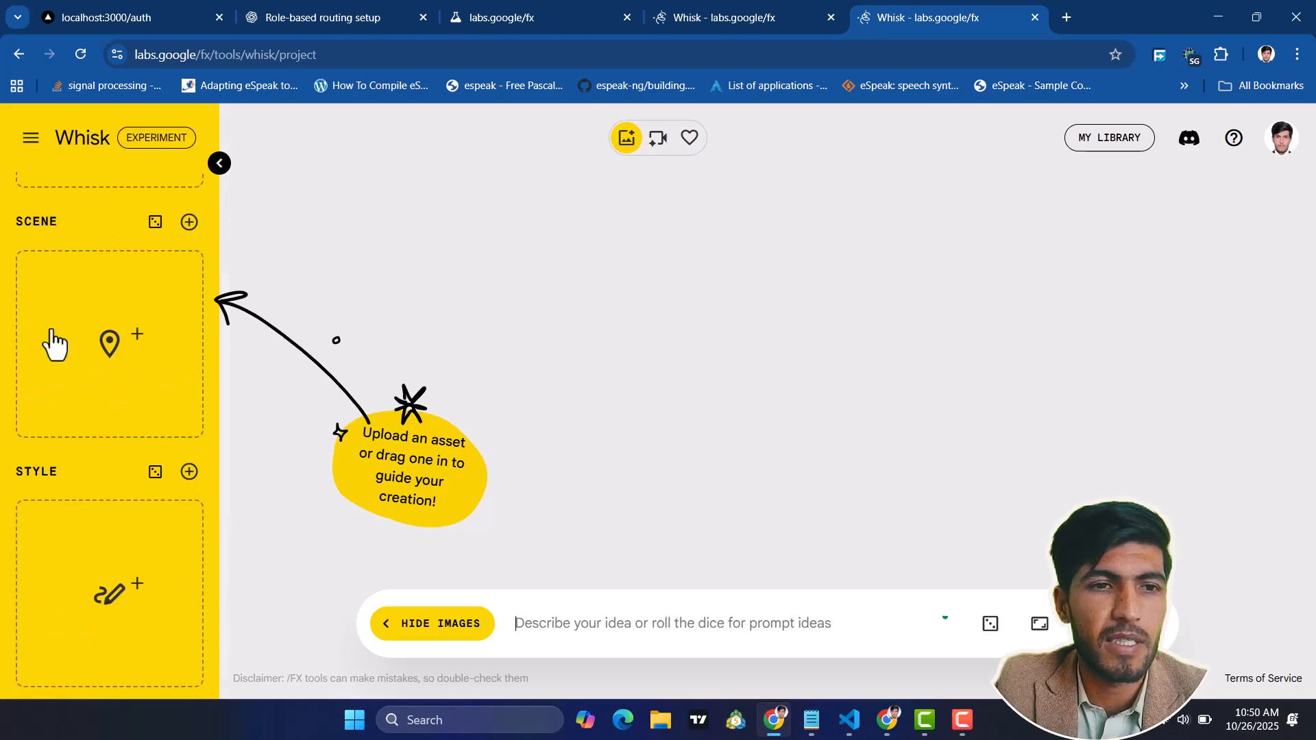
scroll(100, 259, up, 3)
scroll(74, 500, down, 3)
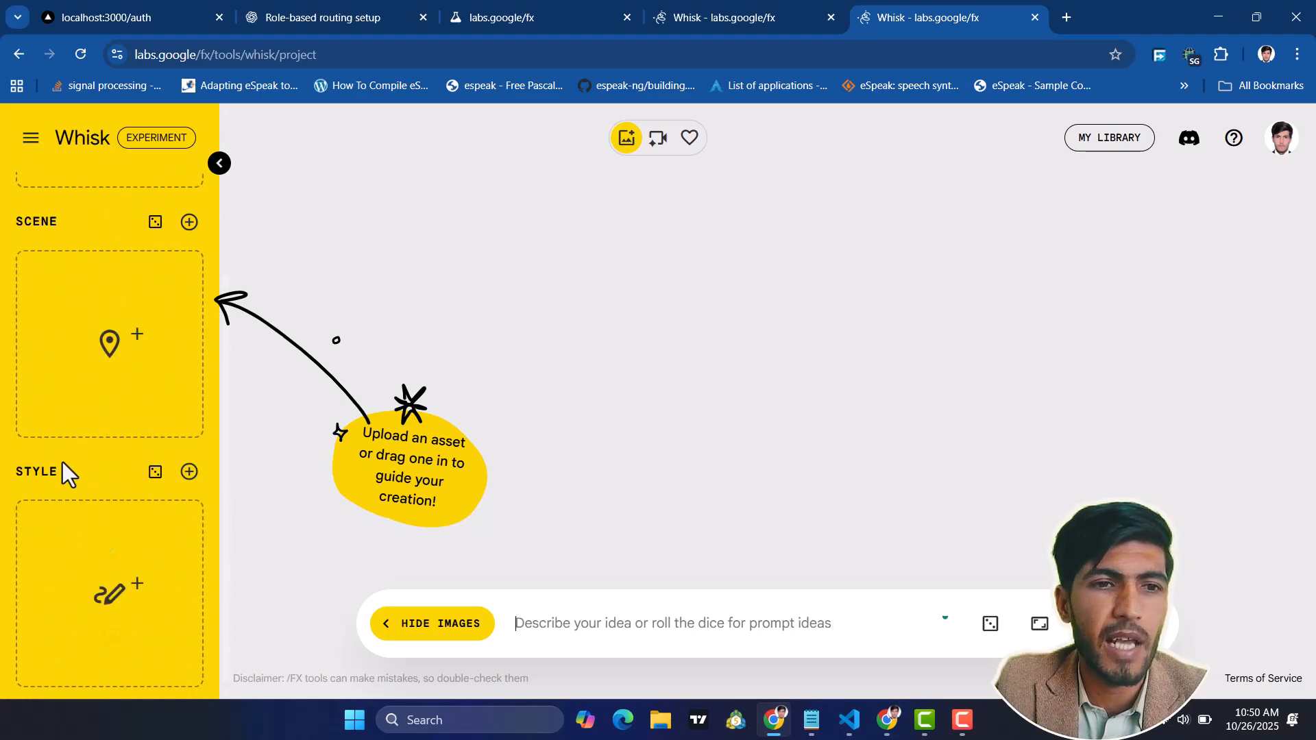
scroll(82, 357, up, 3)
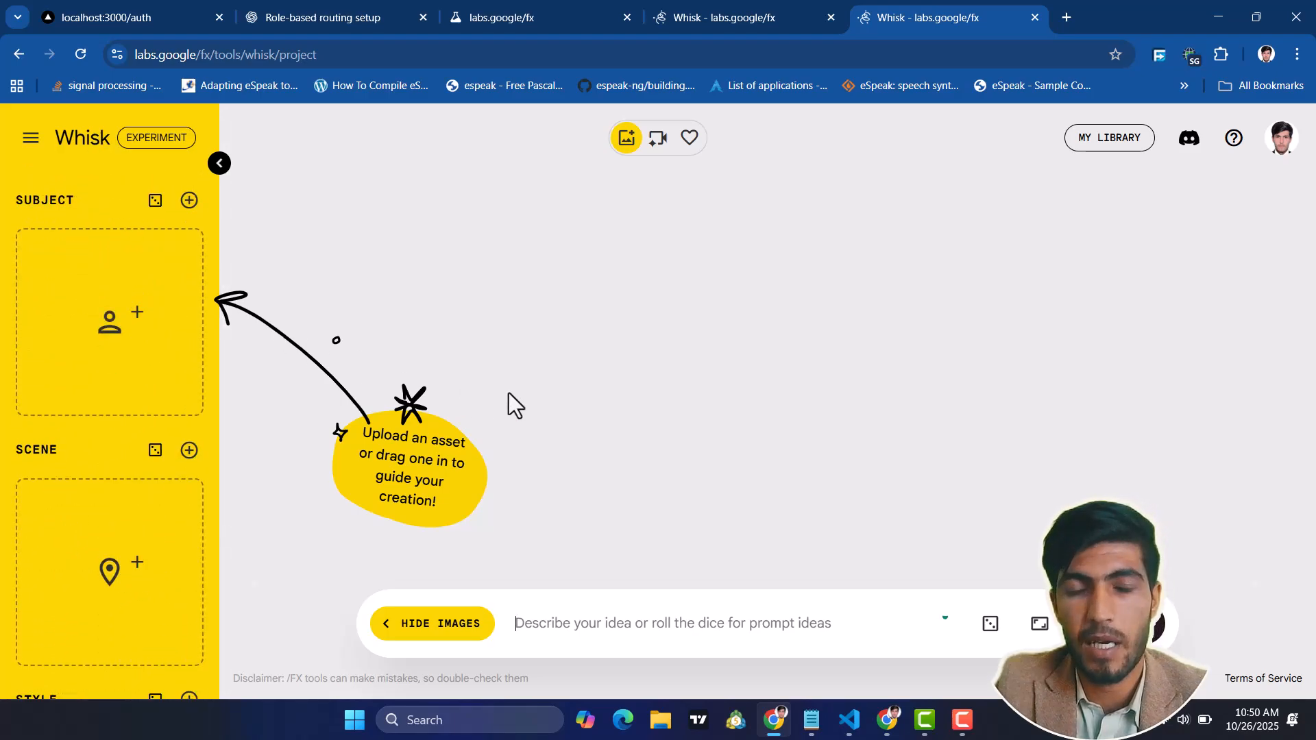
scroll(94, 546, down, 2)
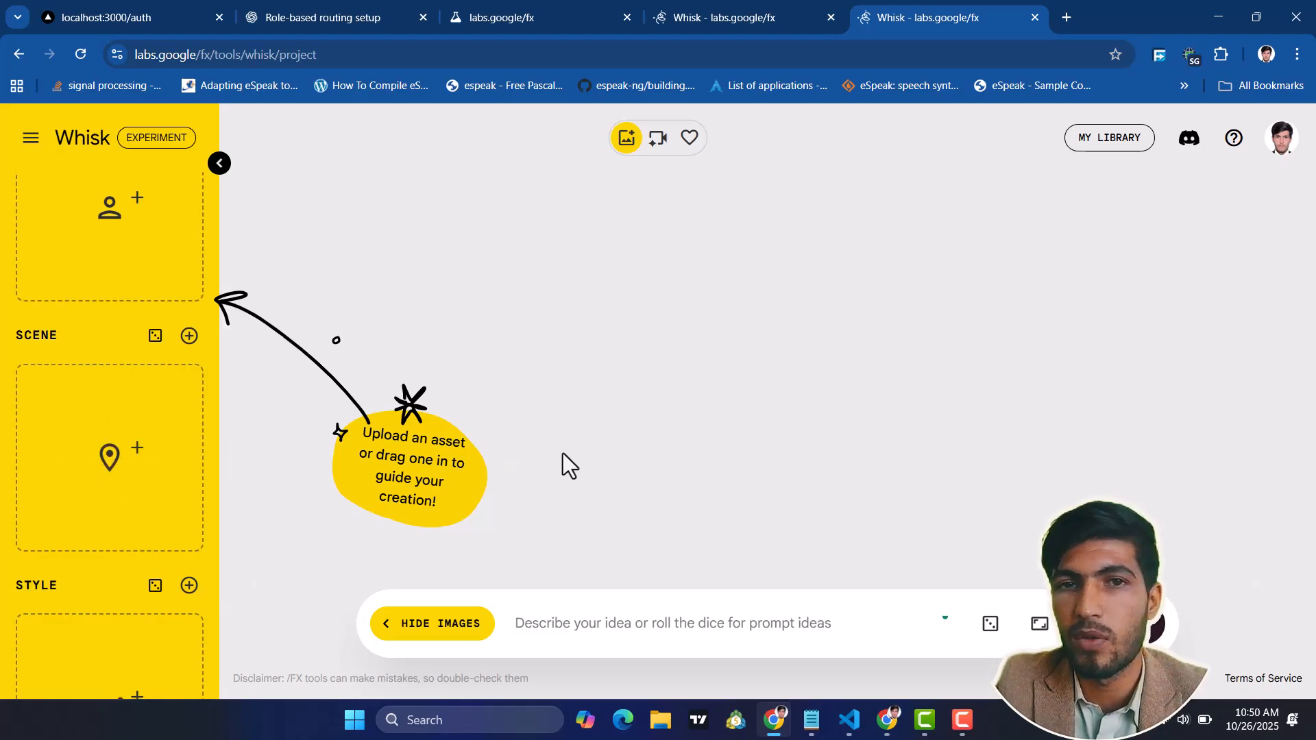
scroll(96, 494, down, 2)
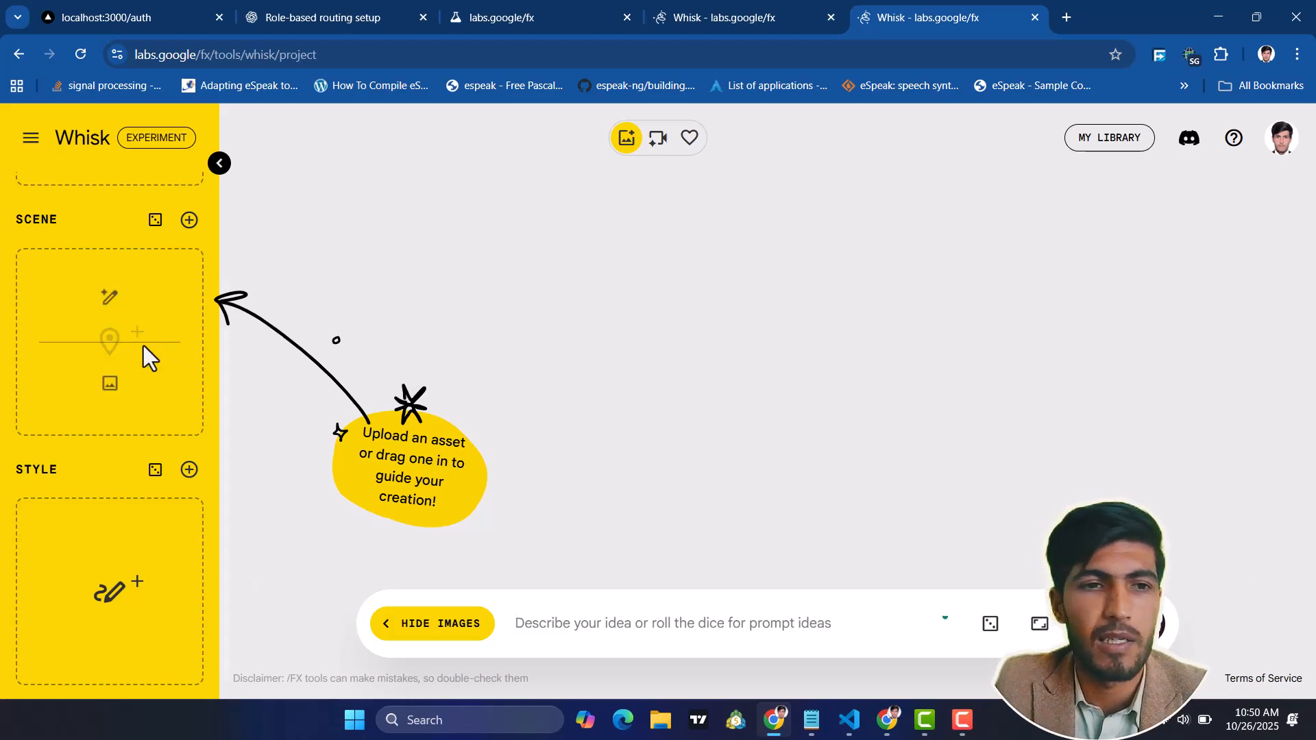
scroll(141, 353, up, 4)
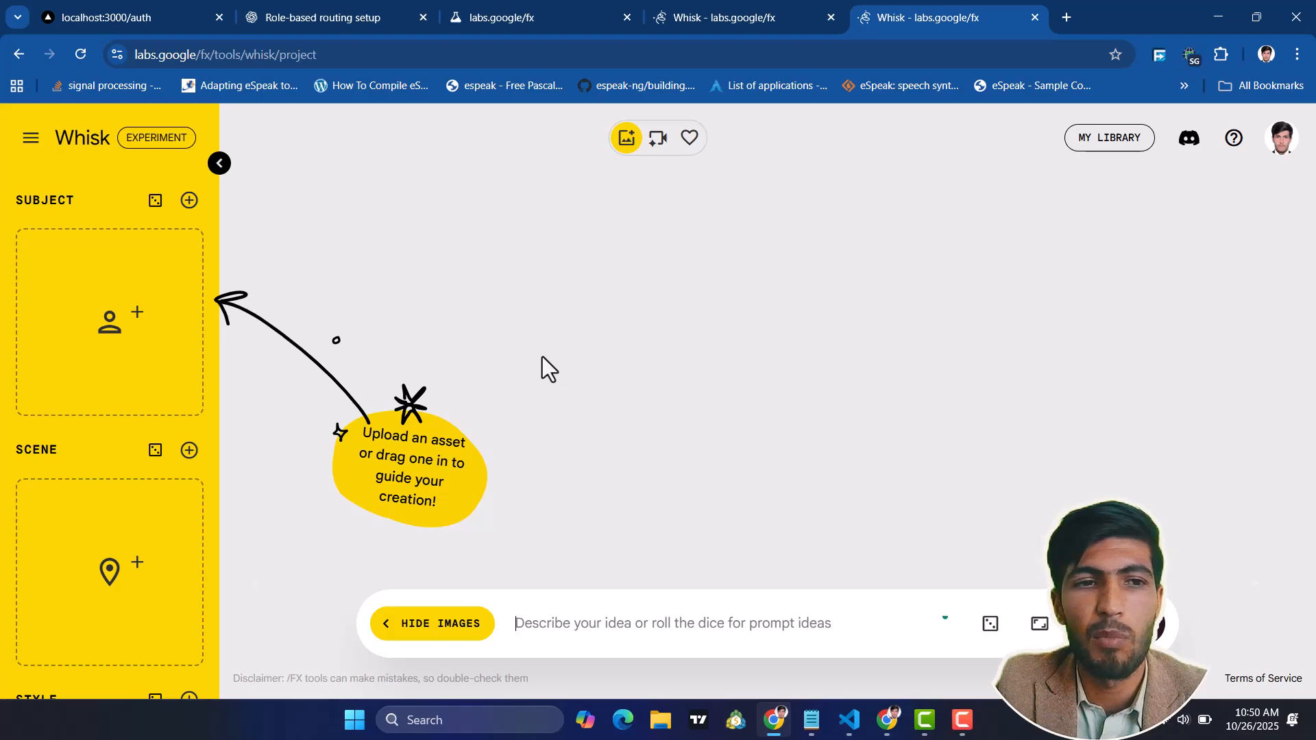
Generate a subject image from the prompt "A teenage boy with short brown hair, wearing a casual hoodie and jeans, smiling confidently."
mouse_move(117, 302)
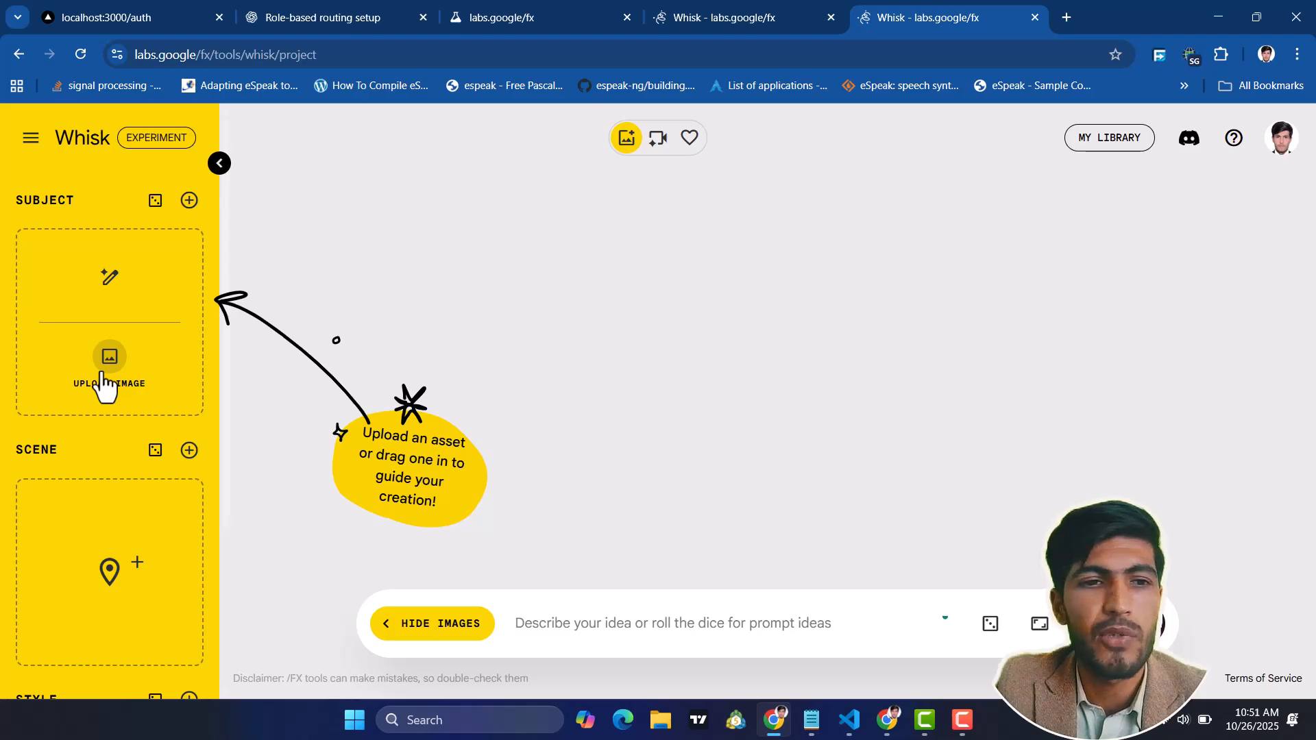
click(106, 278)
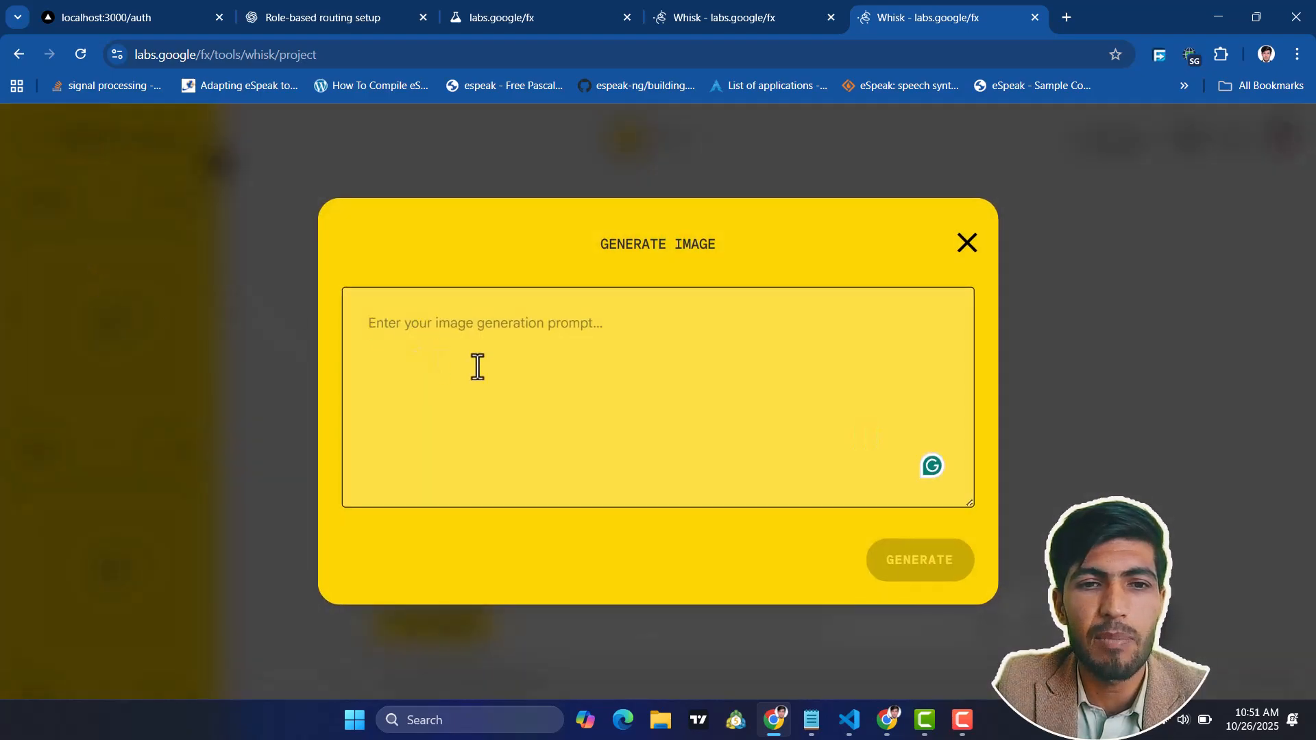
text("A teenage boy with short brown hair, wearing a casual hoodie and jeans, smiling confidently.")
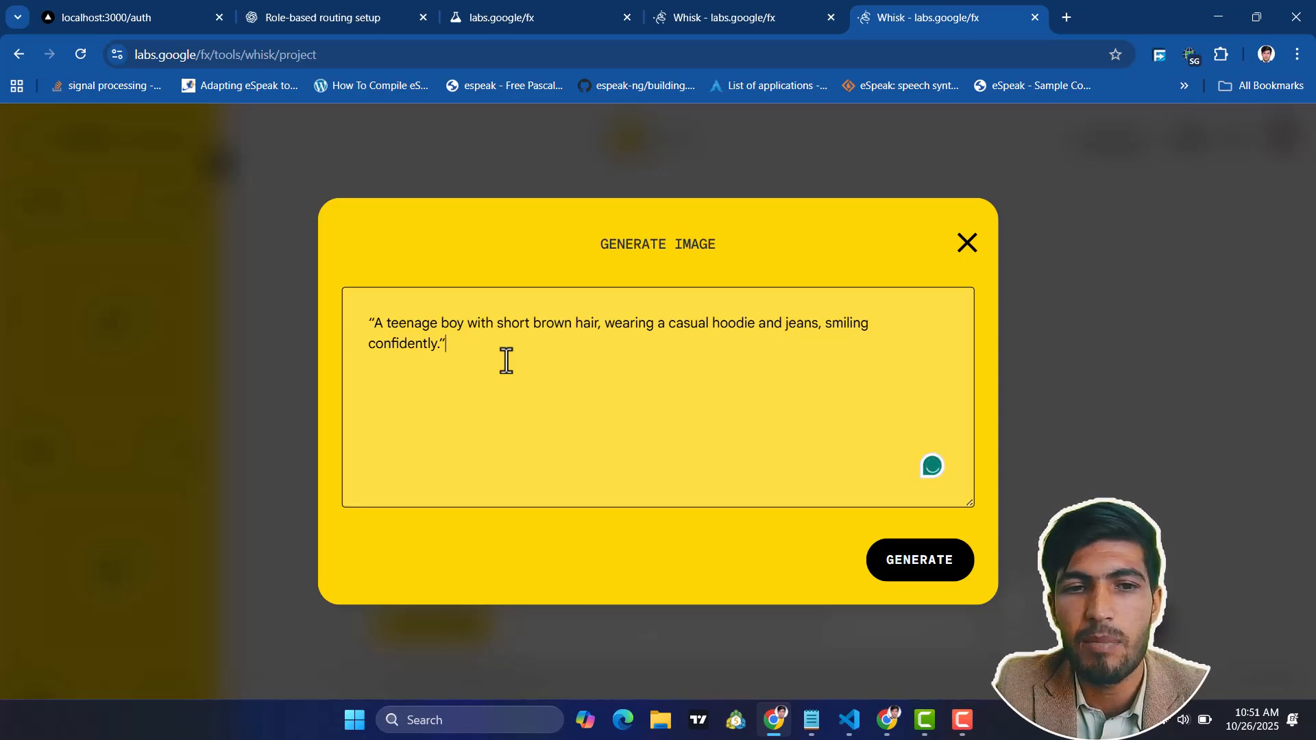
click(920, 566)
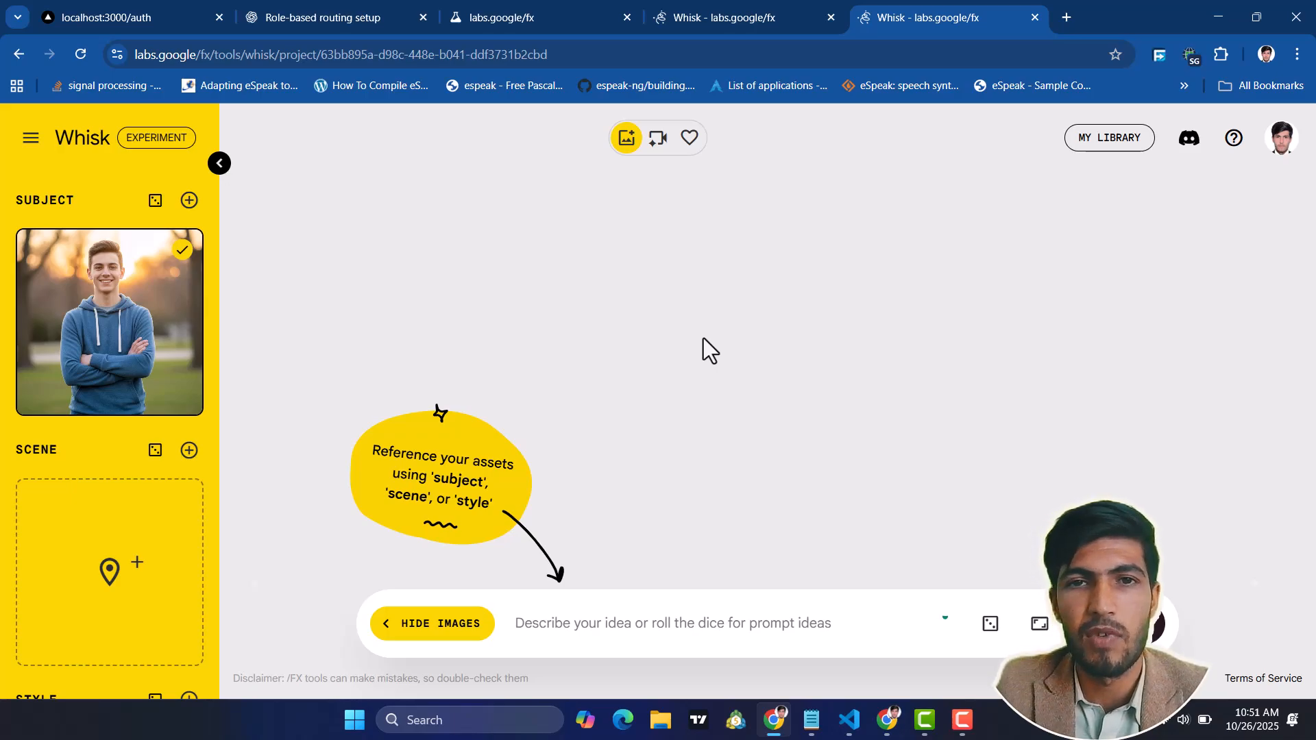
Generate images of the subject with the prompt "Standing in a brightly lit supermarket aisle, surrounded by shelves full of colorful products."
mouse_move(134, 339)
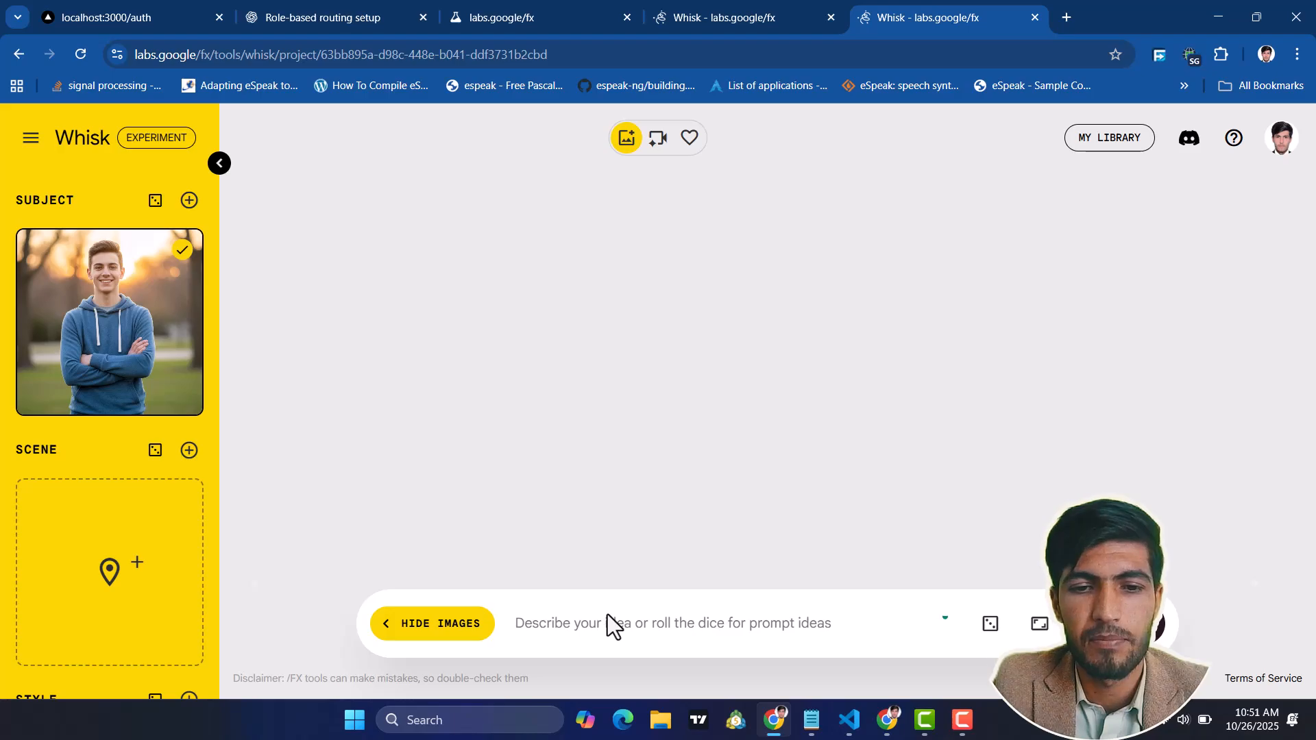
click(591, 633)
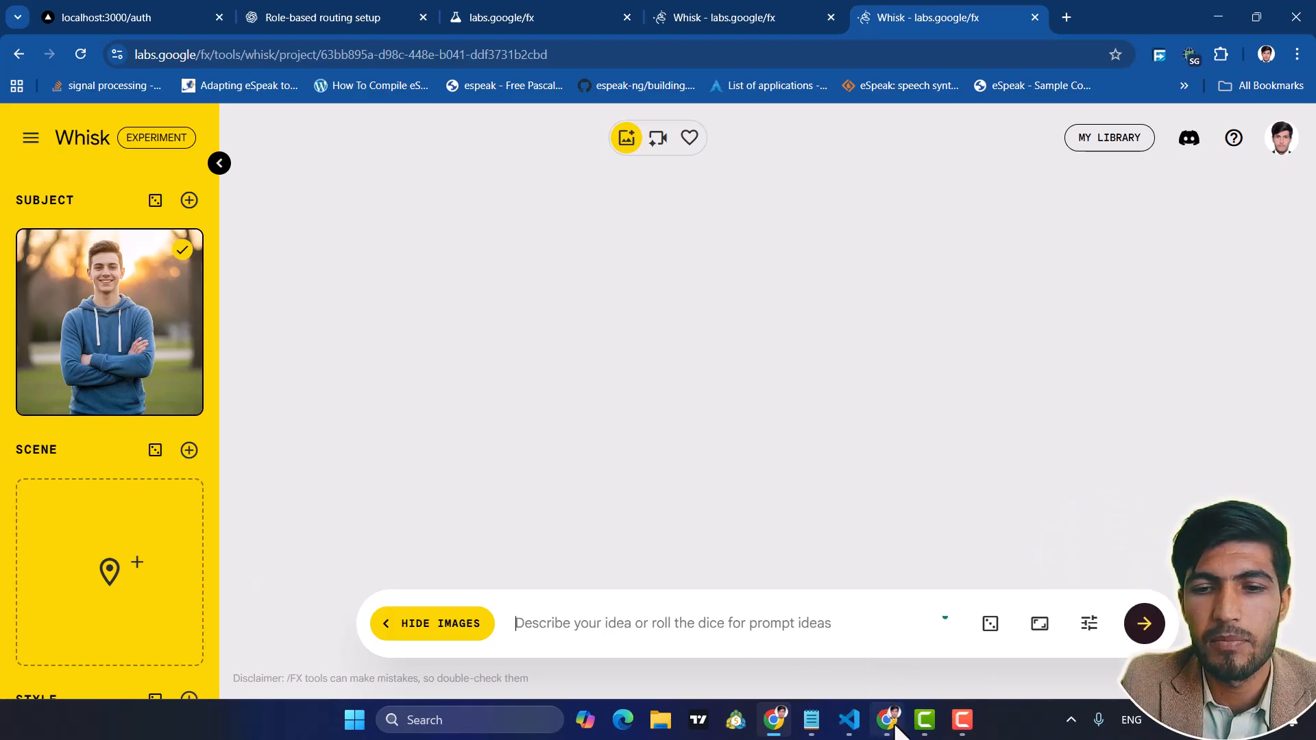
text(Standing in a brightly lit supermarket aisle, surrounded by shelves full of colorful products.)
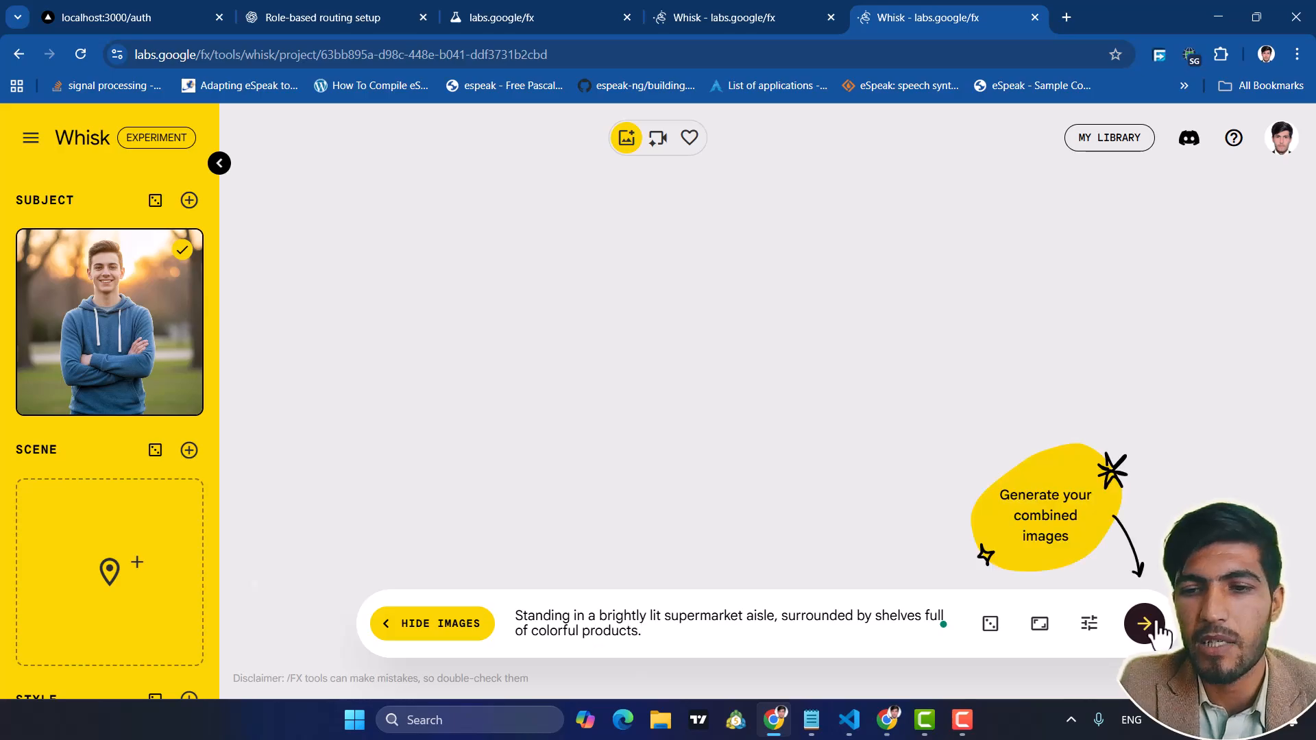
click(1139, 634)
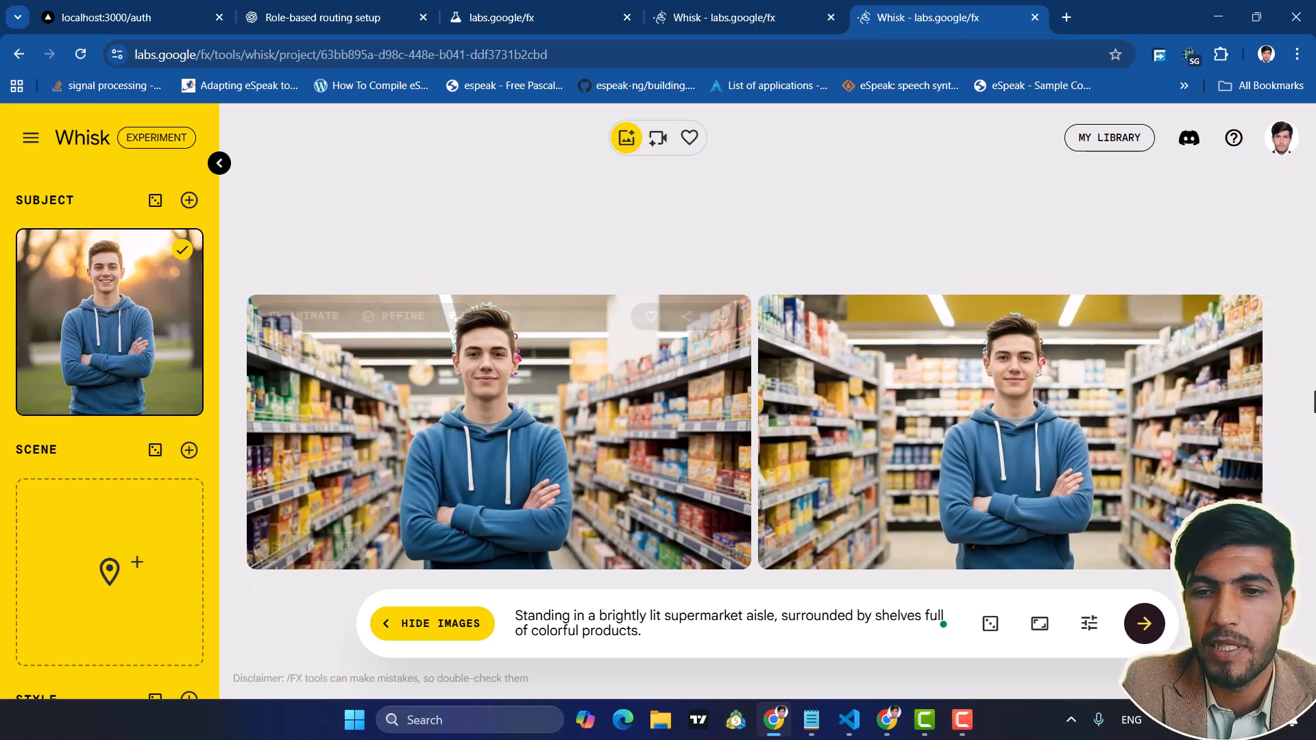
click(1039, 632)
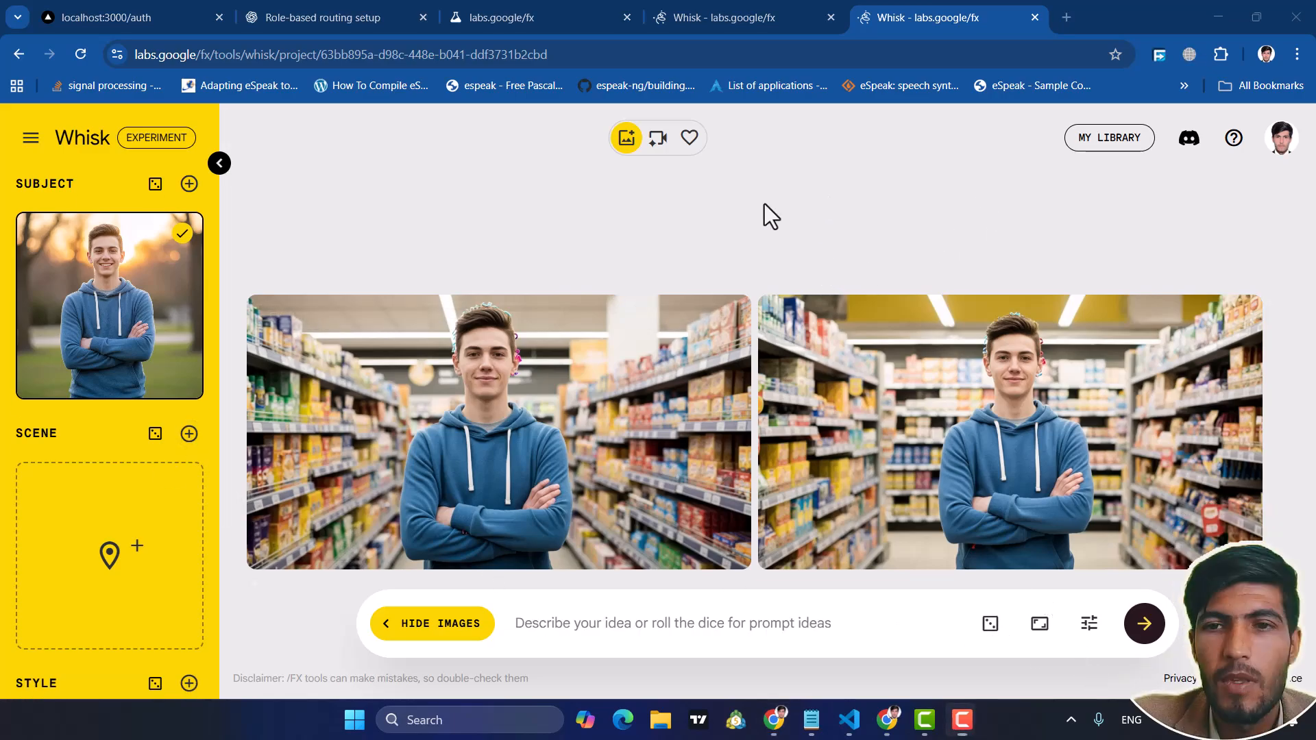
Add a second subject from the prompt "Photo of a old woman with scarp, wearing a light blue dress and blue paint, natural lighting, realistic style."
scroll(124, 263, up, 1)
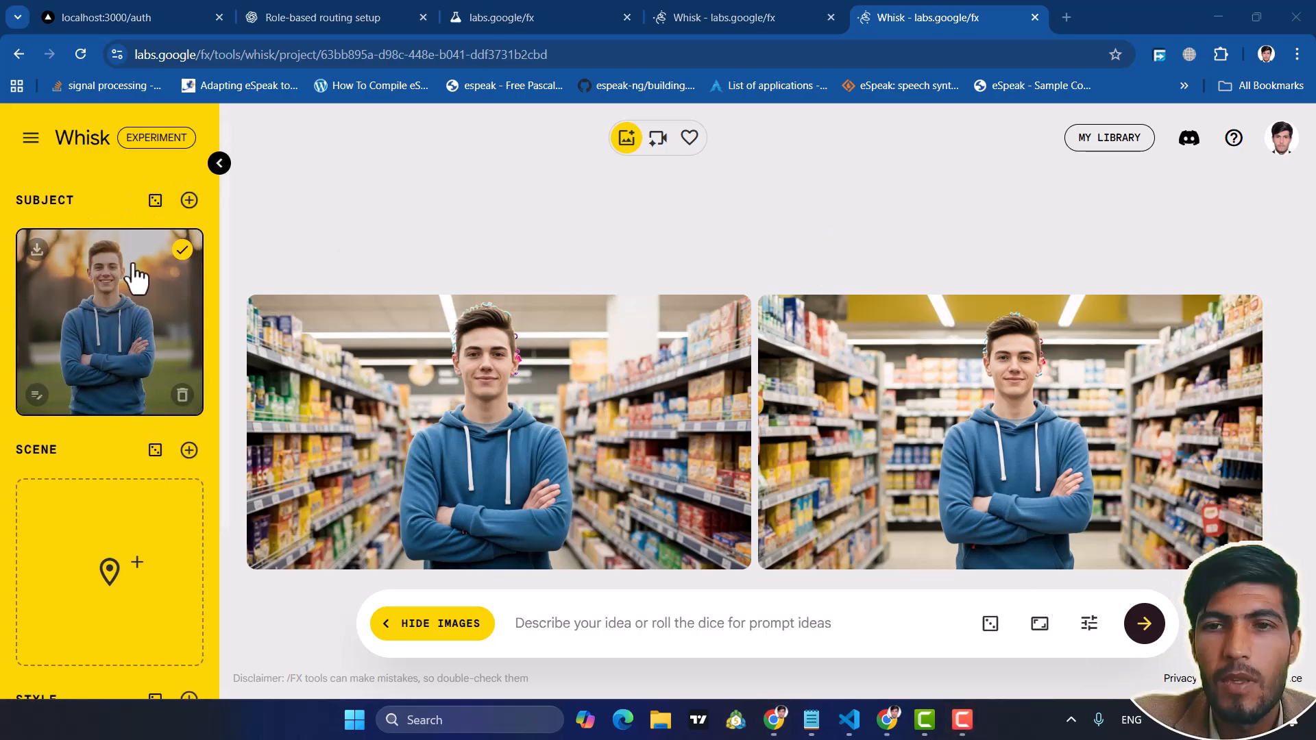
click(189, 201)
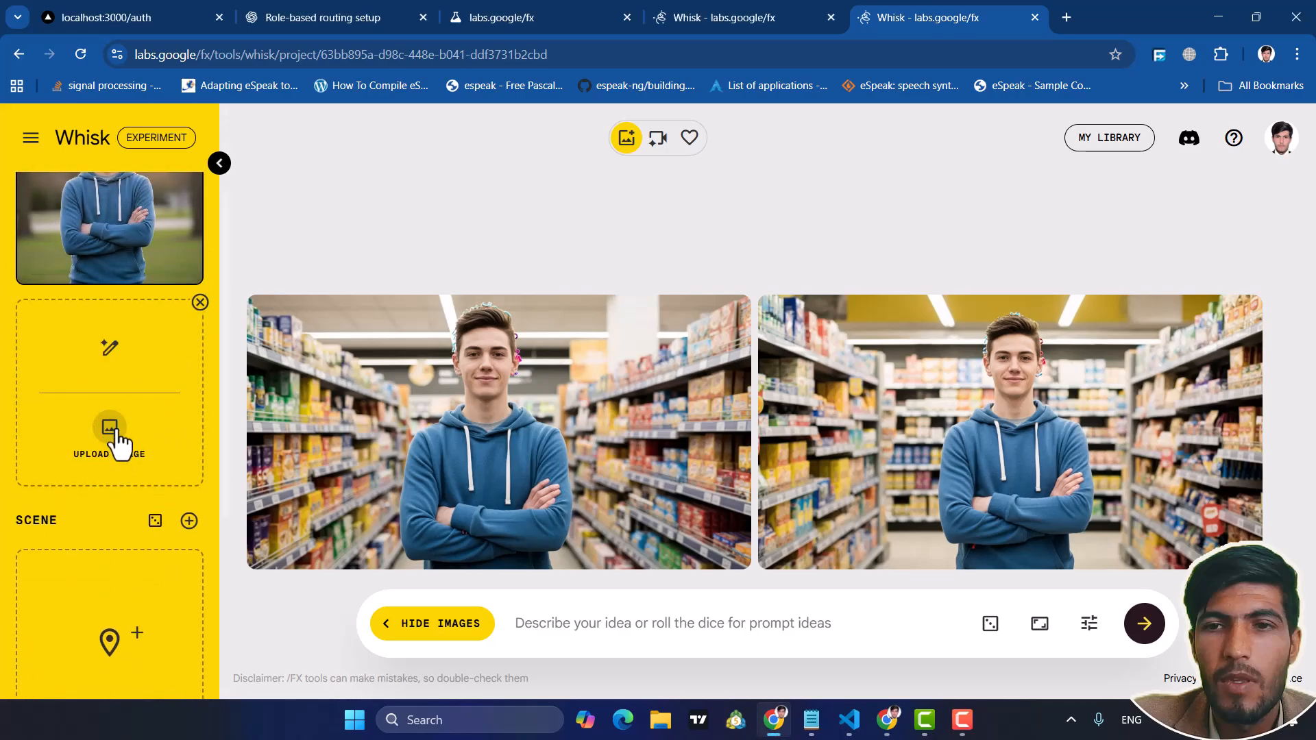
click(122, 351)
text(Photo of a old woman with scarp, wearing a light blue dress and blue paint, natural lighting, realistic style.)
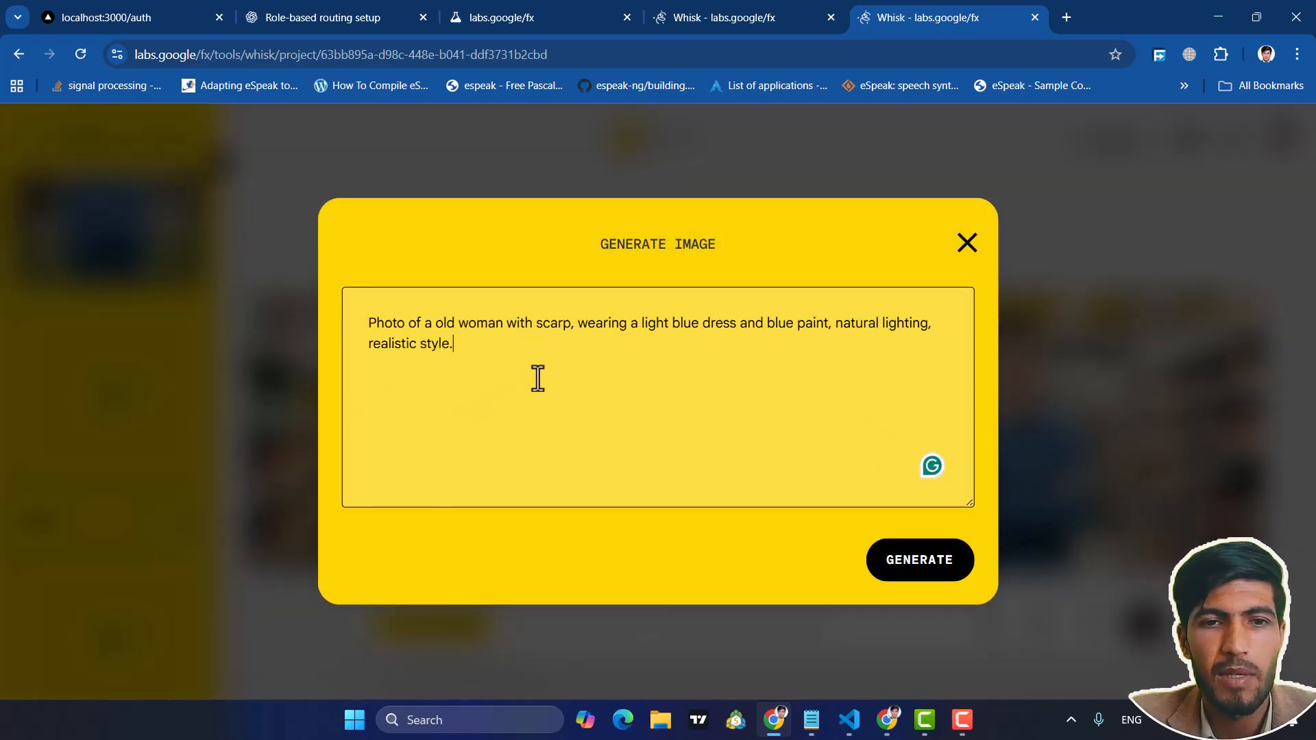
click(916, 568)
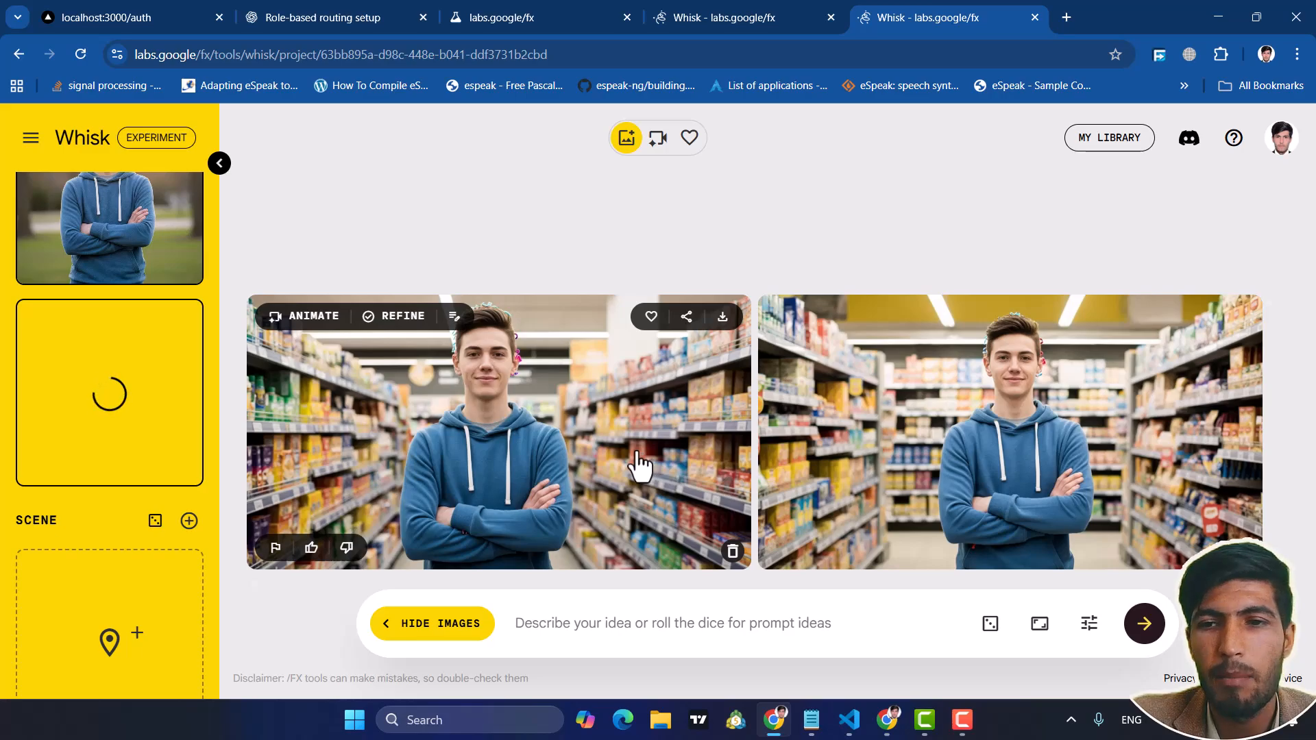
Generate images combining both subjects with the prompt "helping with women in supermarket"
scroll(72, 515, down, 1)
scroll(72, 515, down, 1)
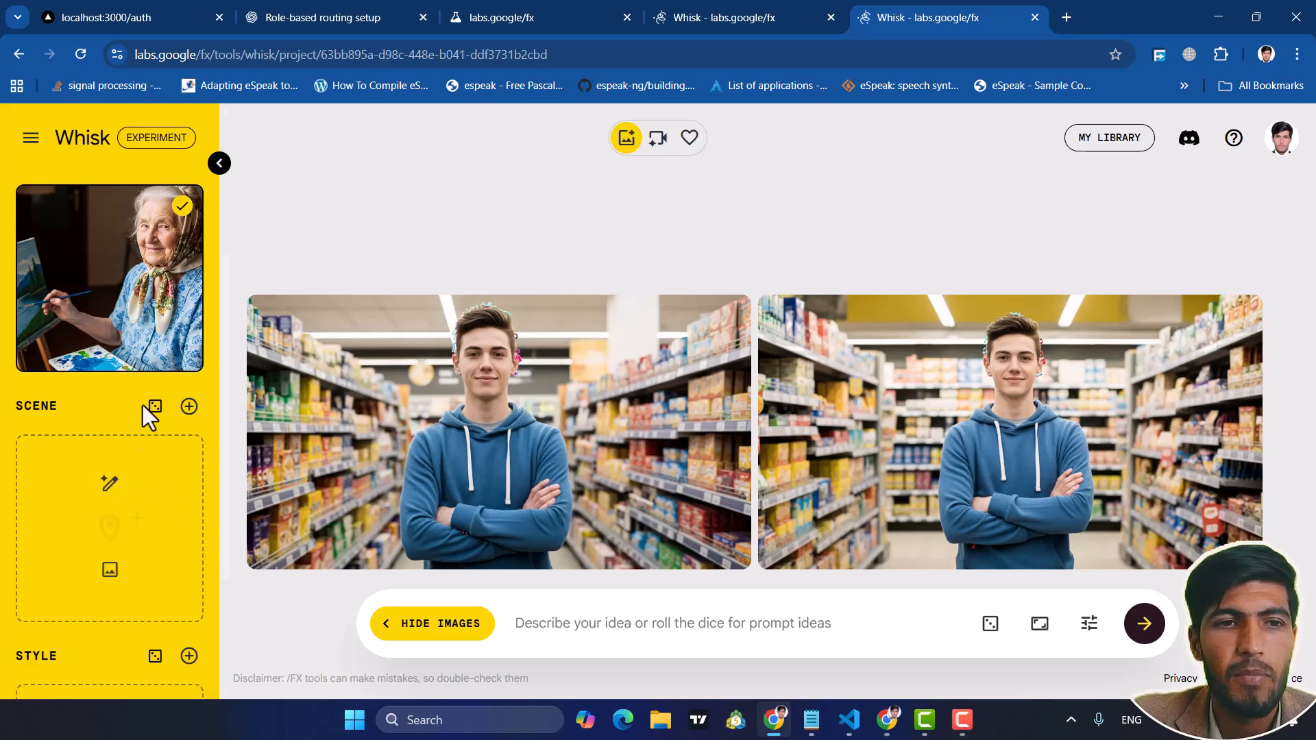
scroll(103, 322, up, 2)
scroll(83, 299, up, 3)
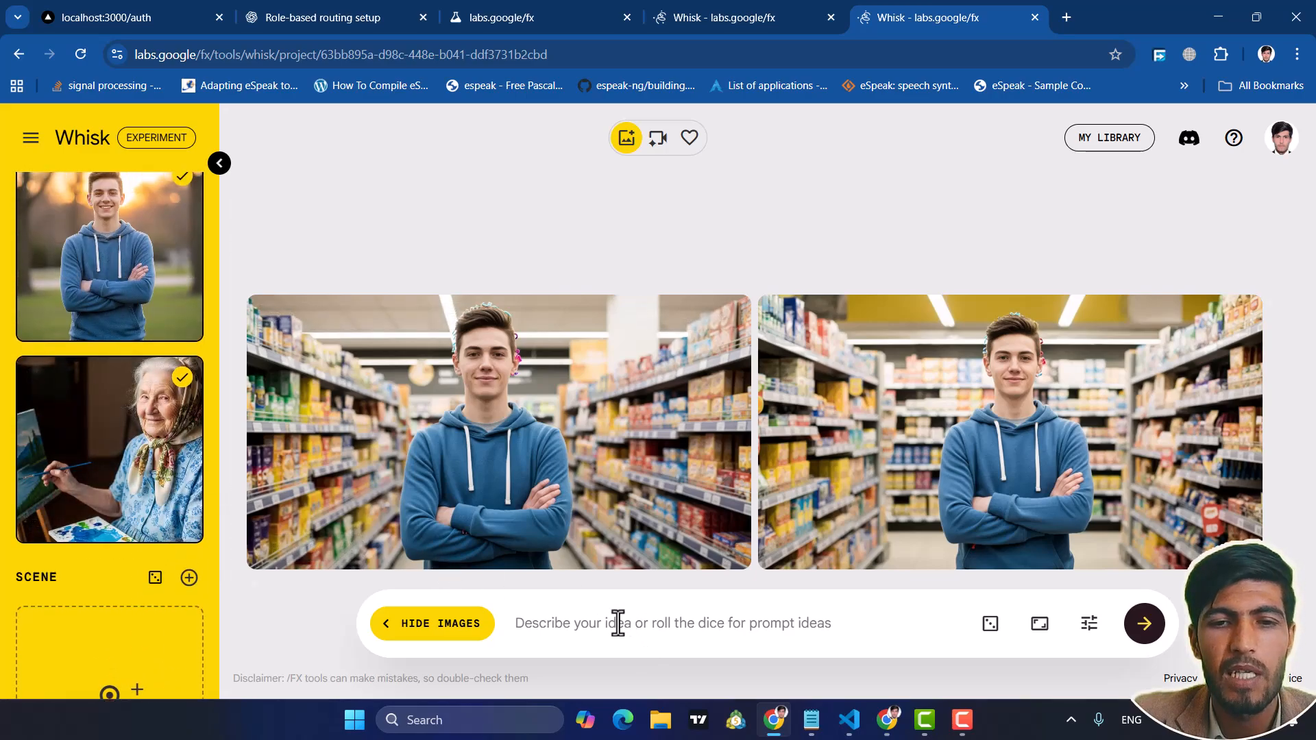
text(helping with women in supermarket)
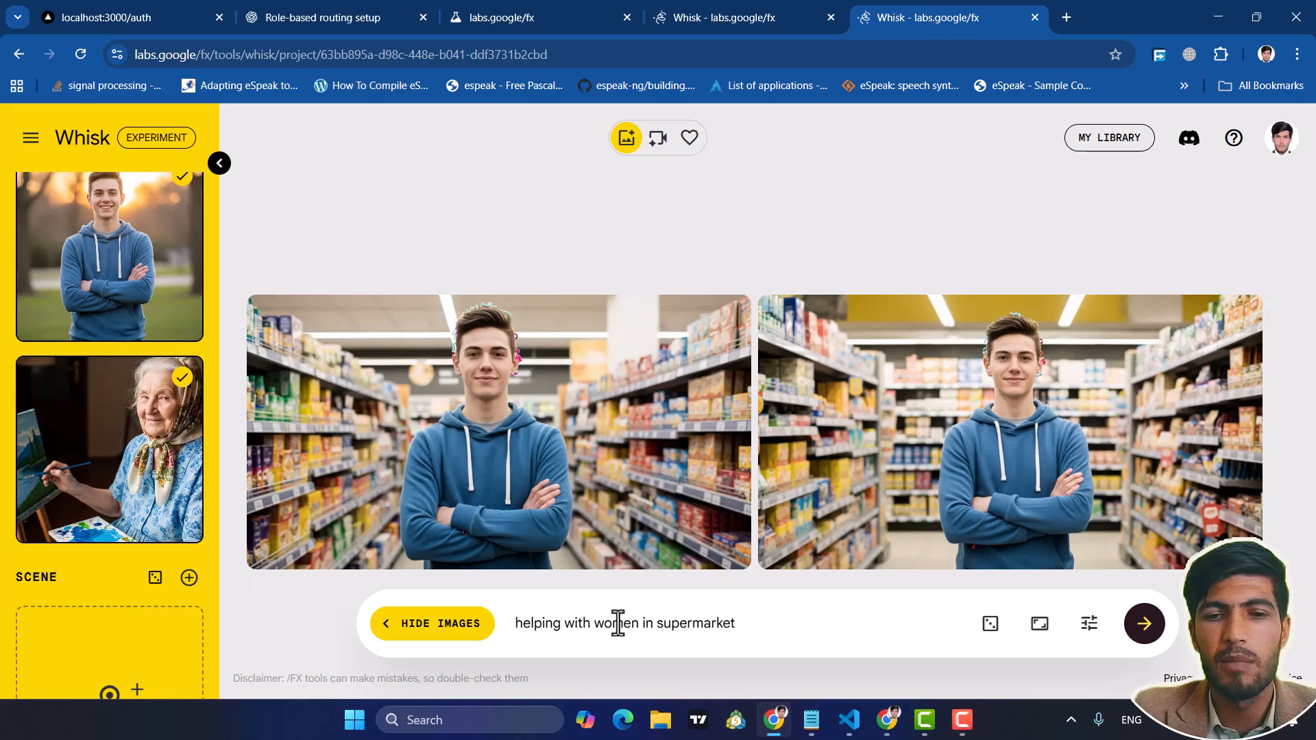
key(Return)
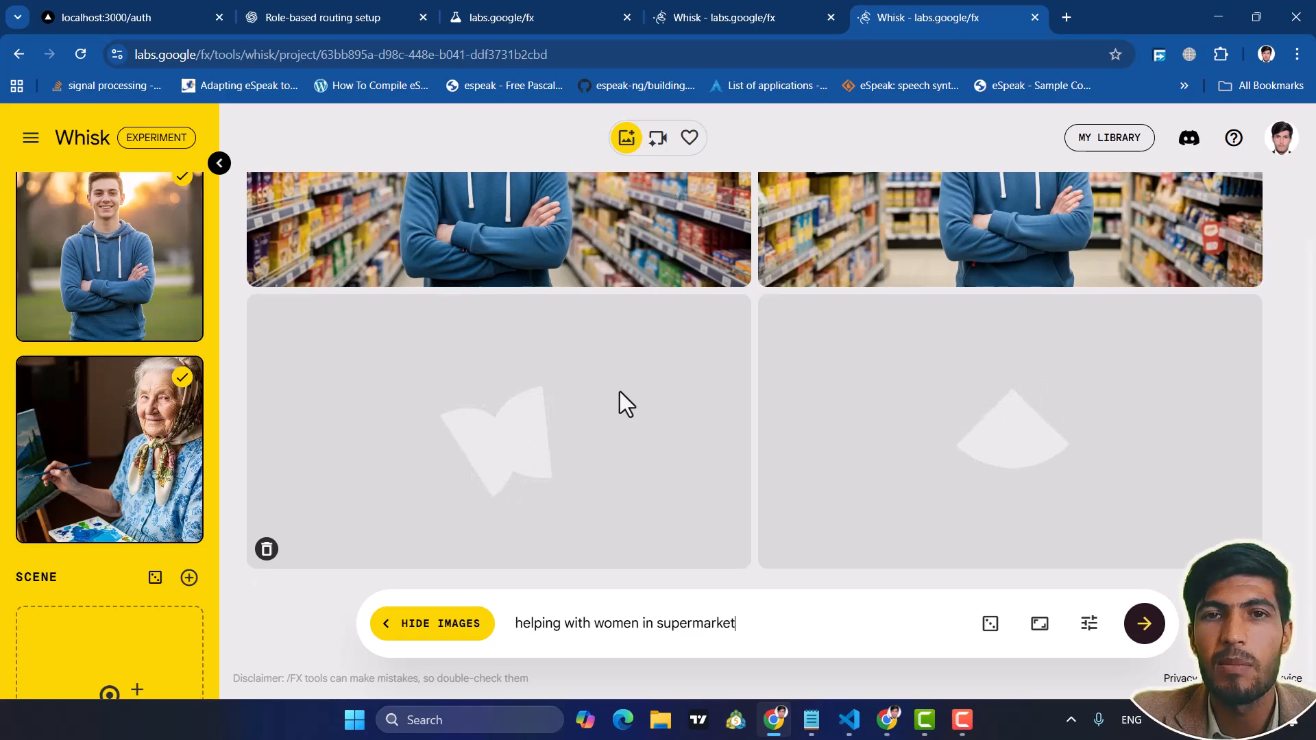
Review the new supermarket images and upload the "download" village image from the Downloads folder as the scene
scroll(110, 514, down, 3)
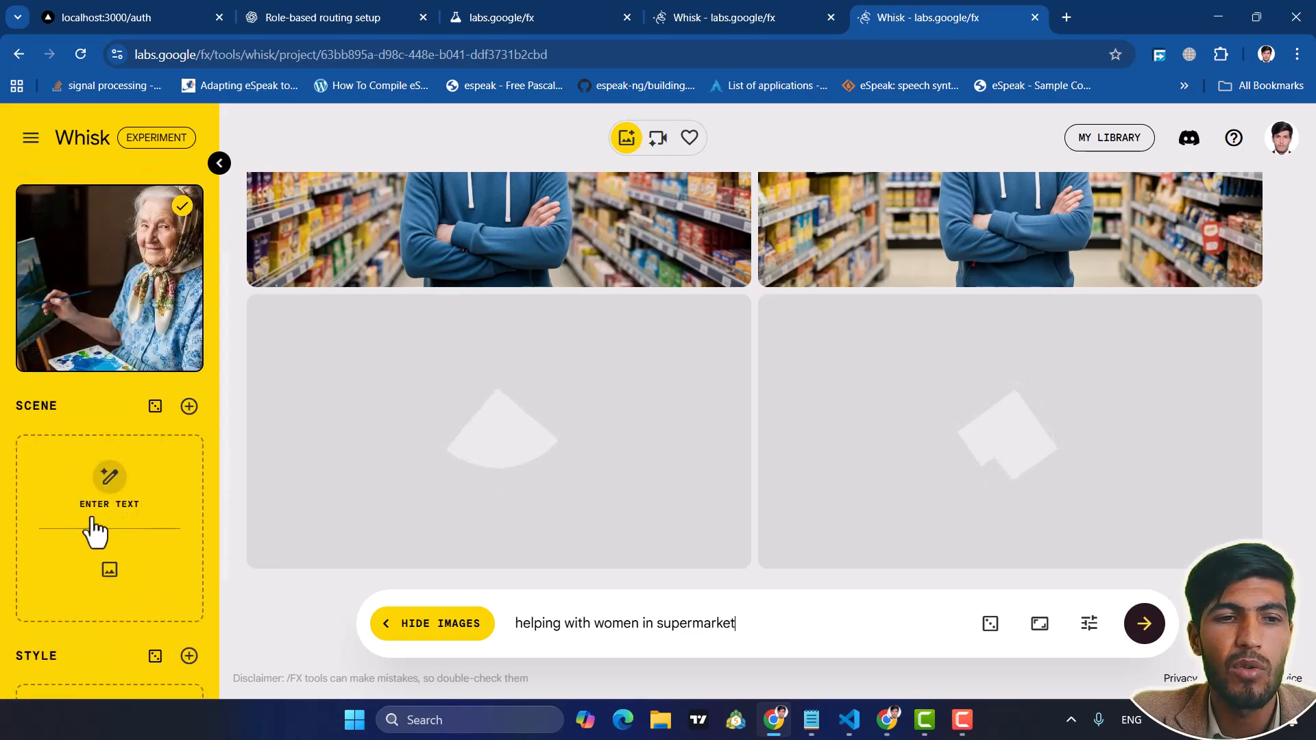
scroll(110, 532, down, 3)
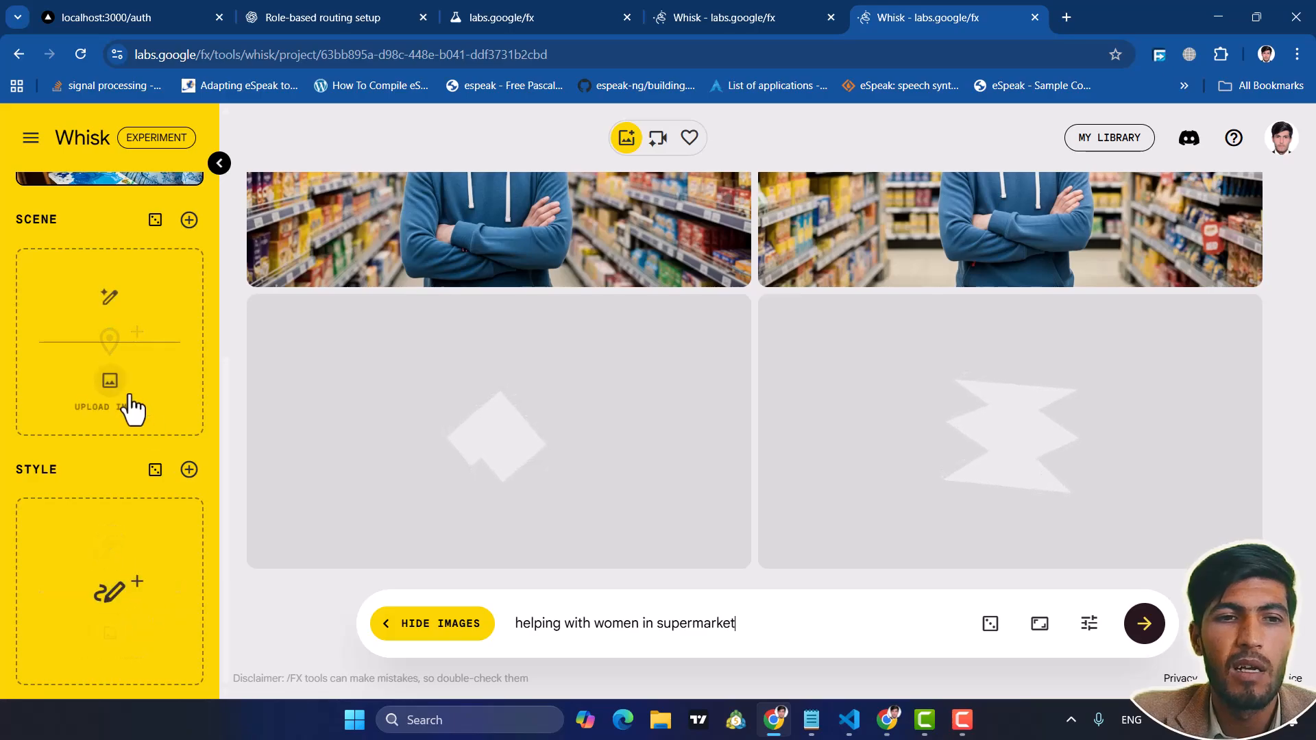
scroll(129, 390, up, 3)
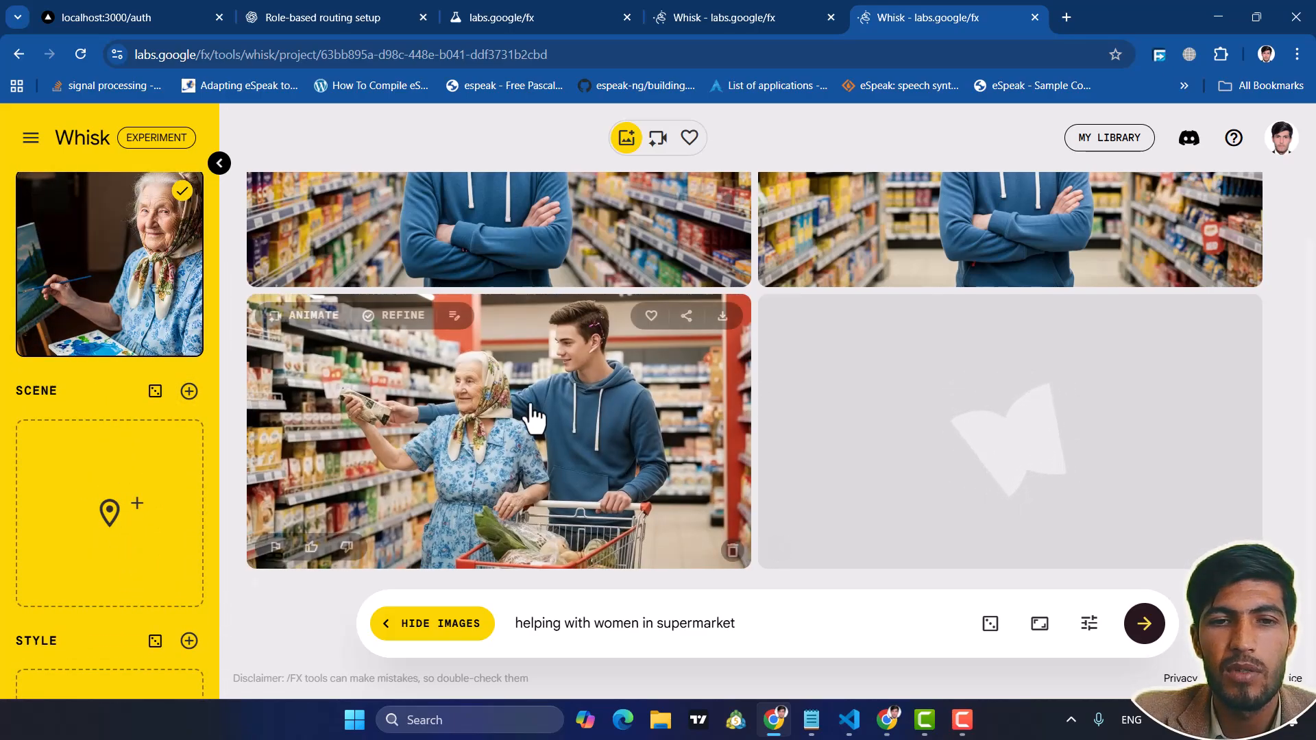
scroll(582, 412, up, 1)
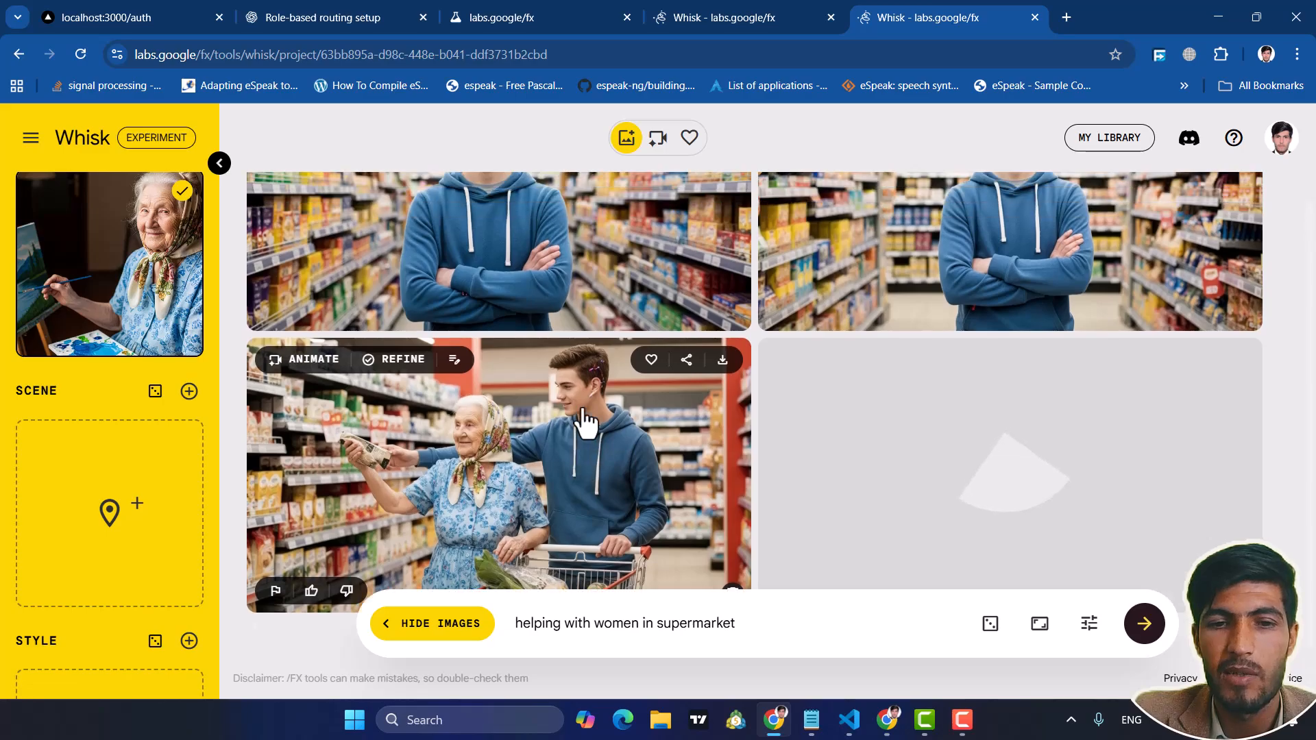
scroll(588, 418, down, 2)
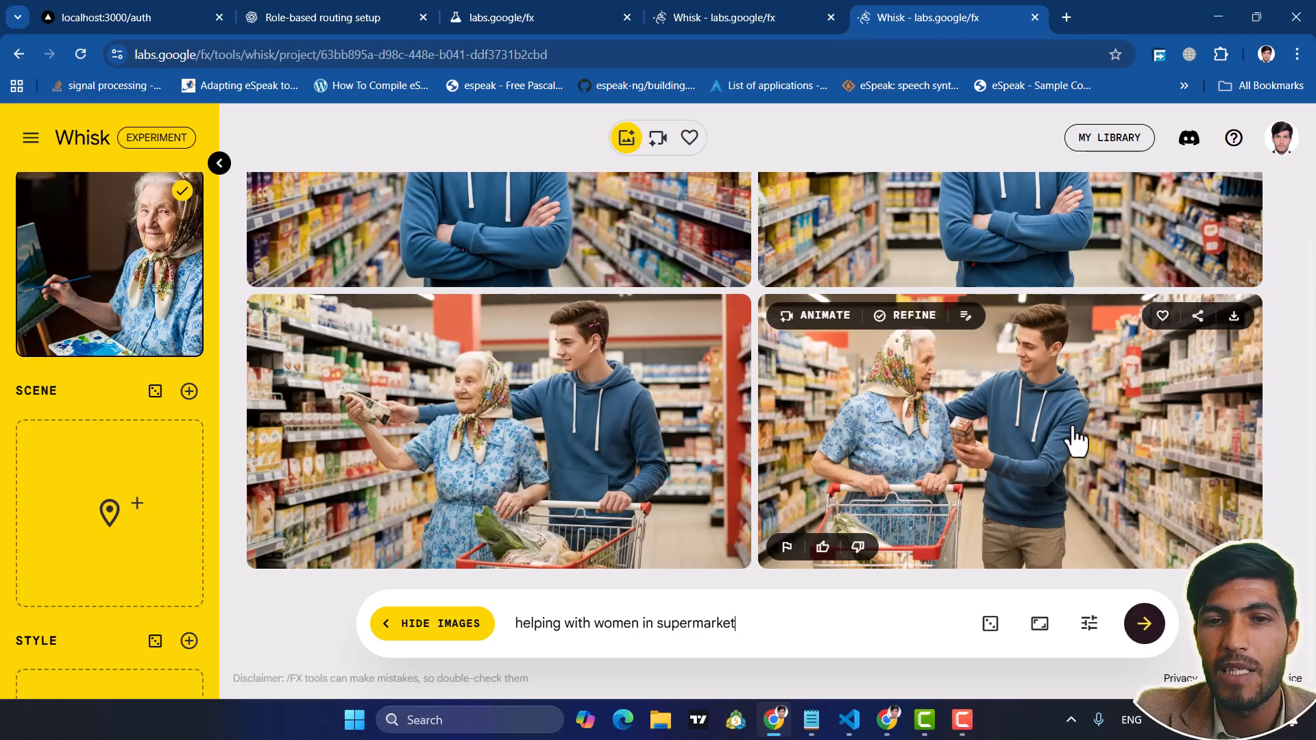
scroll(1068, 439, up, 2)
scroll(1064, 441, down, 2)
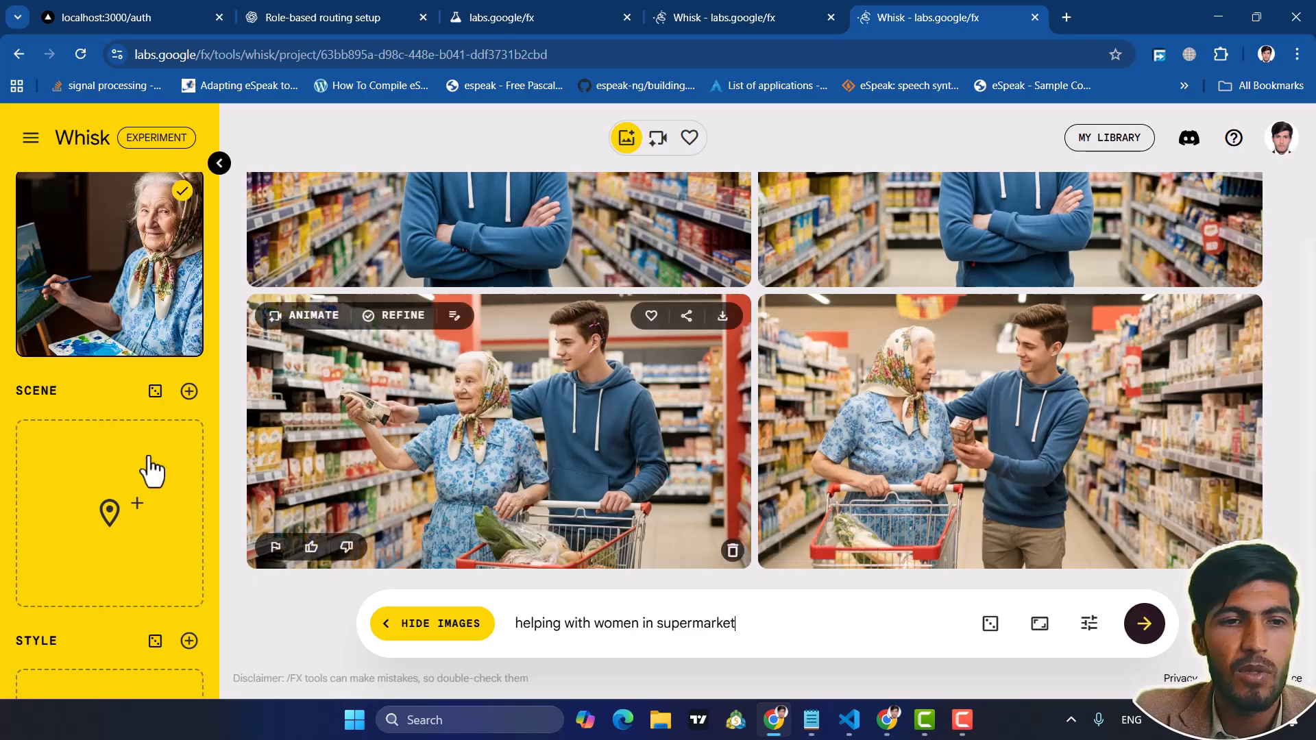
click(111, 563)
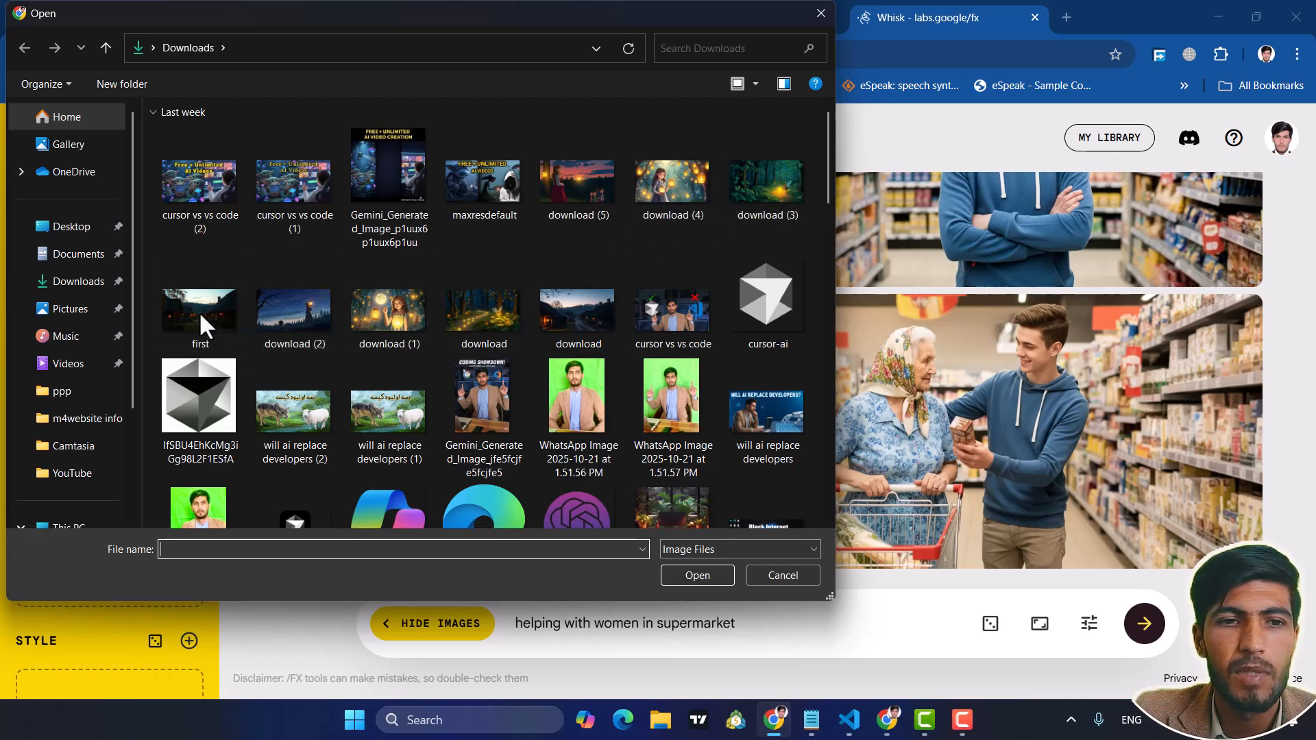
double_click(556, 314)
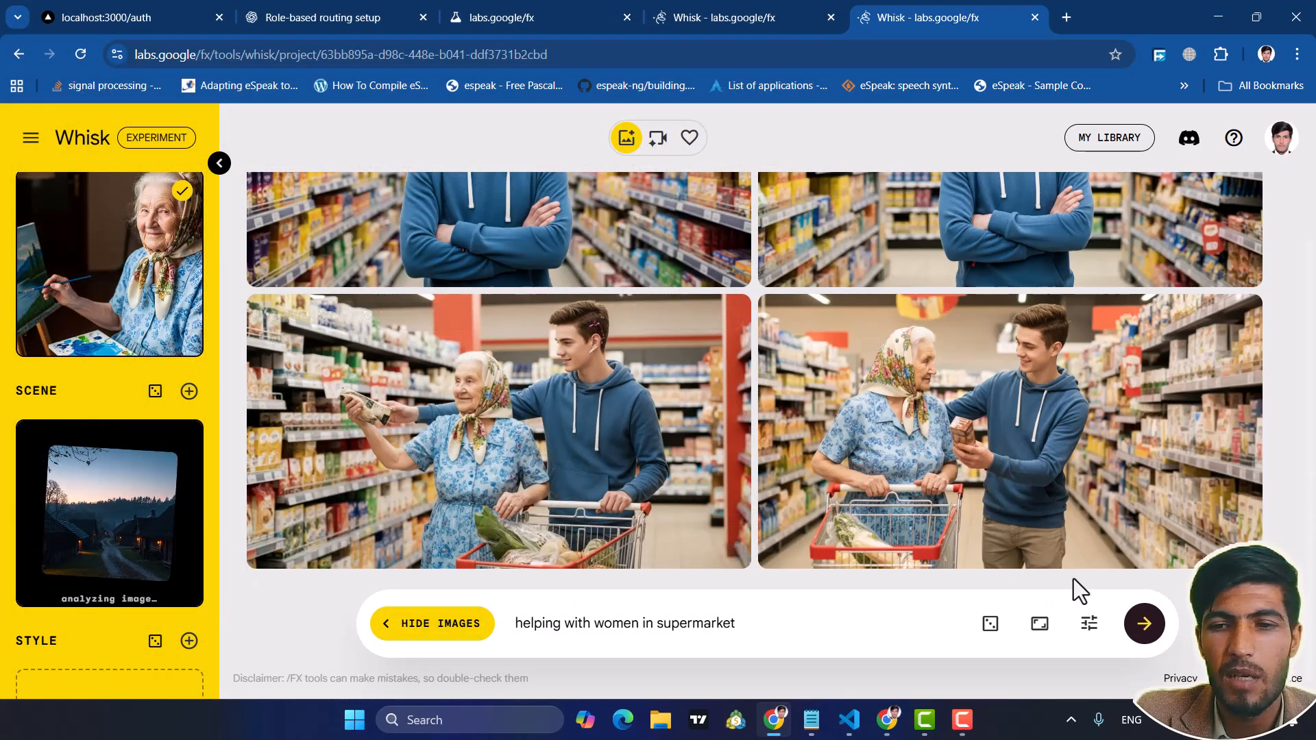
Replace the prompt with "walking" and generate images of both subjects in the uploaded scene
drag(733, 622, 506, 611)
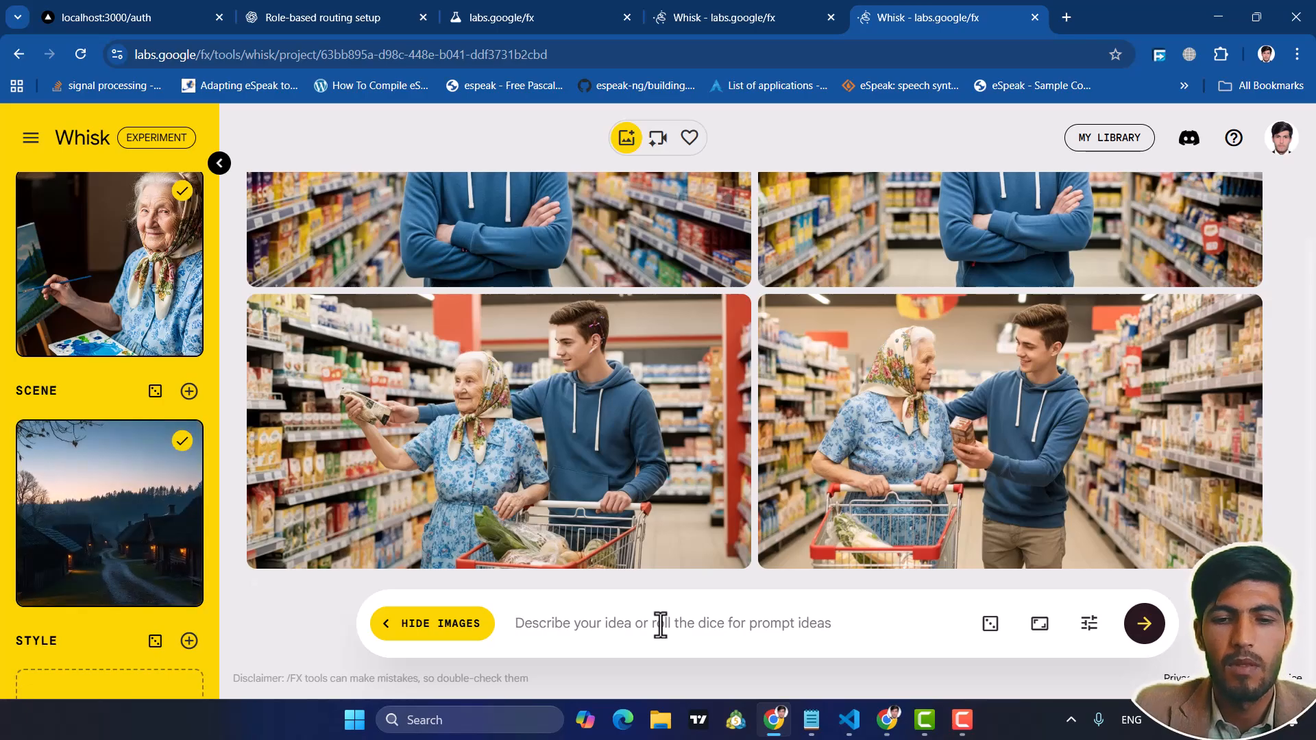
text(walking)
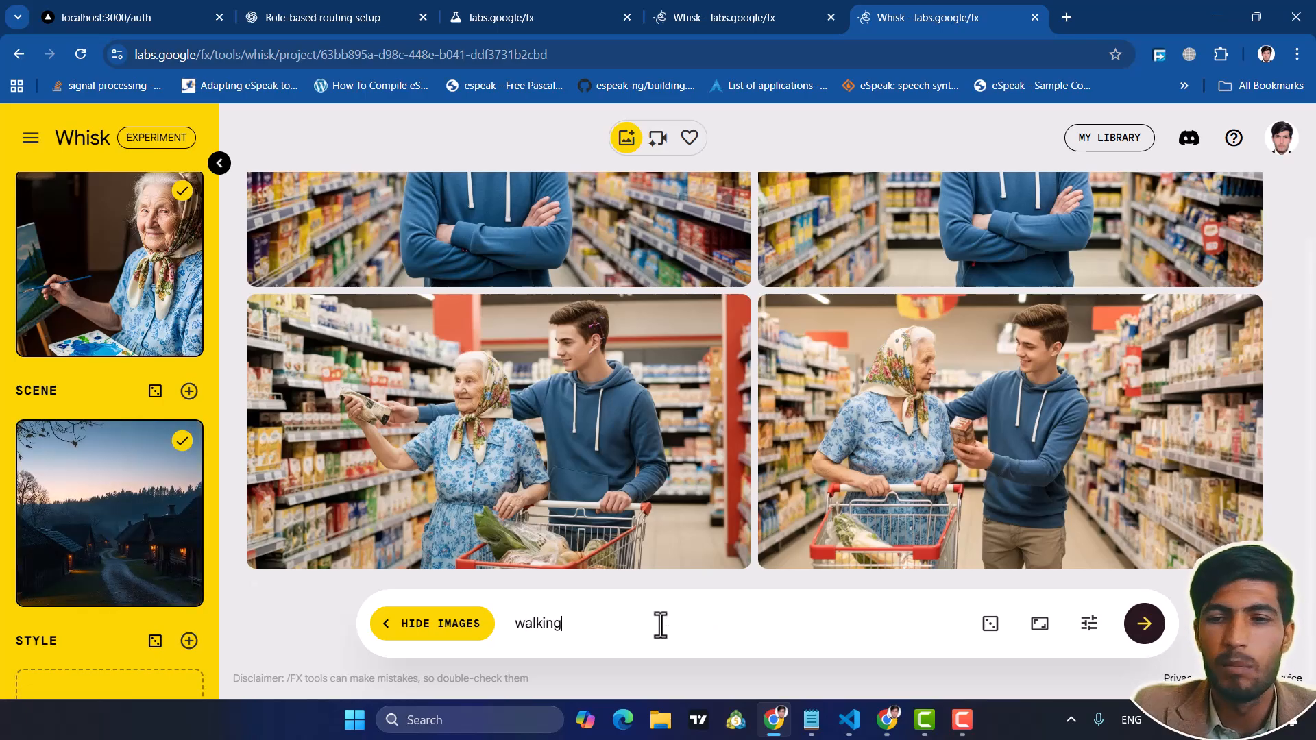
key(Return)
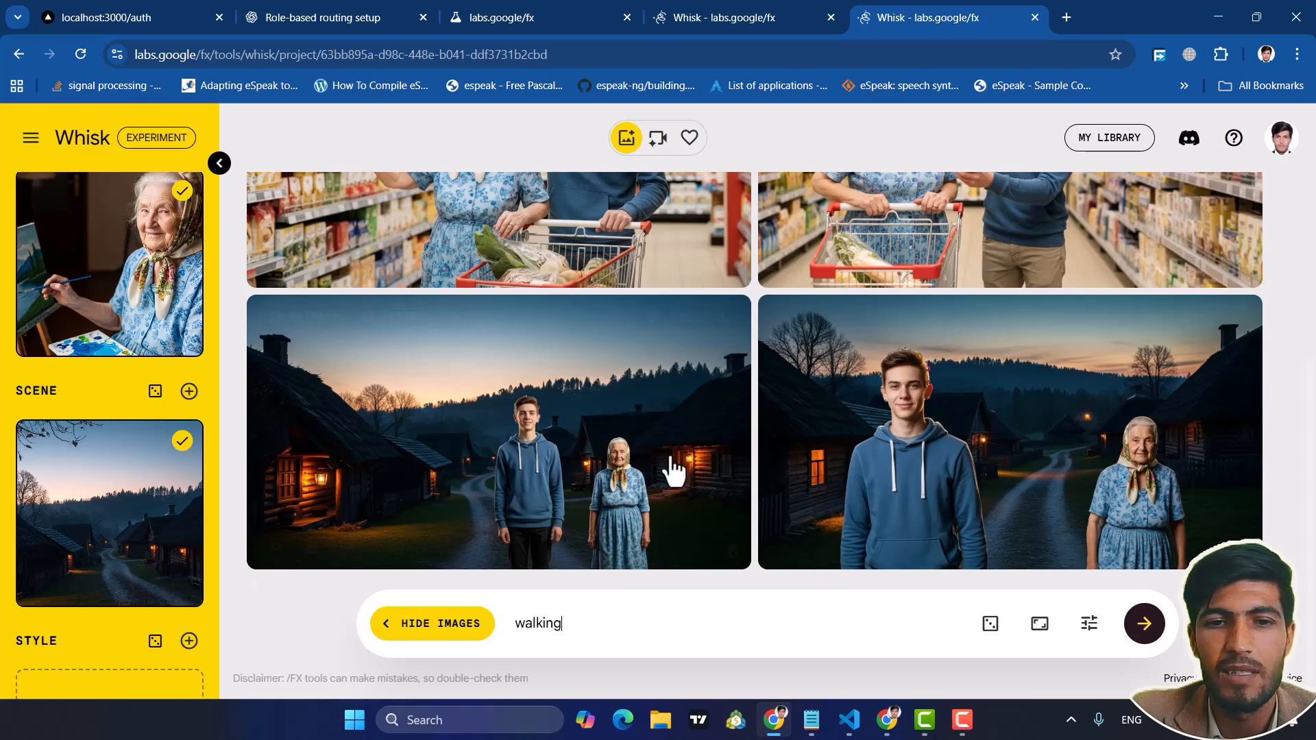
Add a style reference by generating an image from a text prompt beginning with "art"
scroll(142, 418, down, 3)
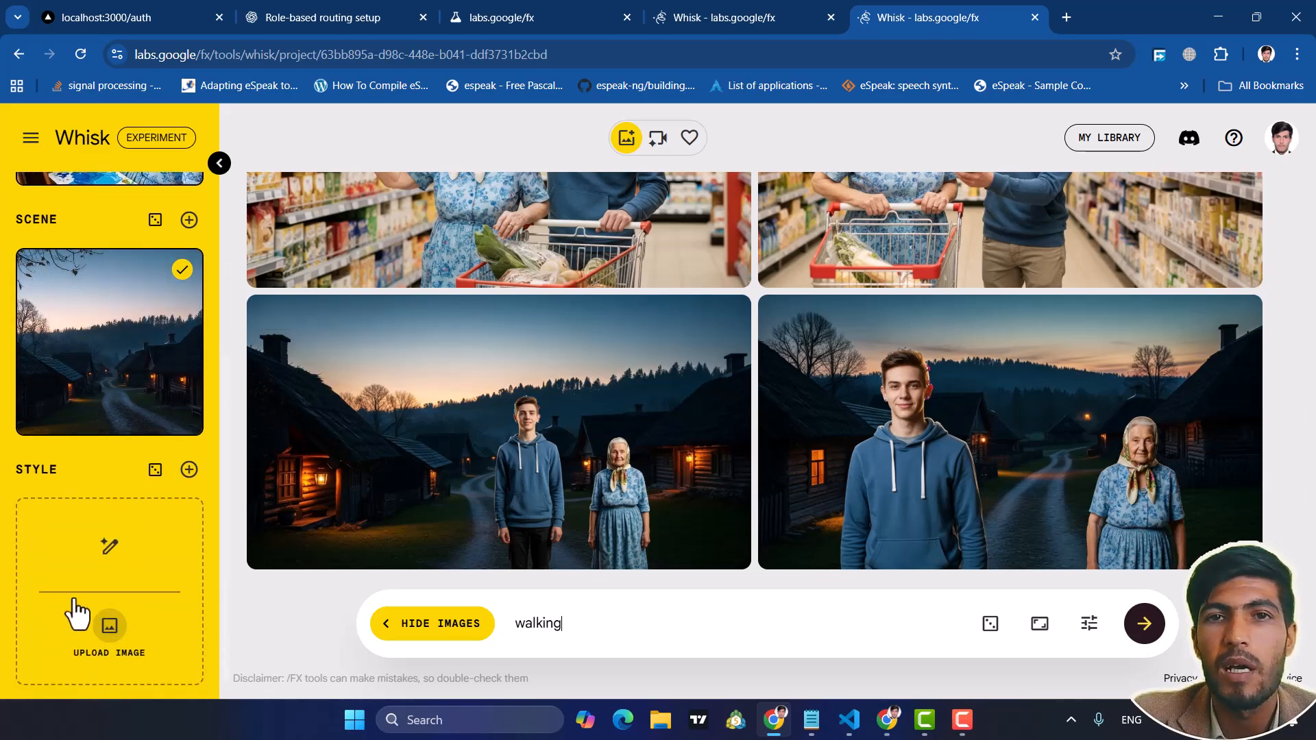
click(108, 548)
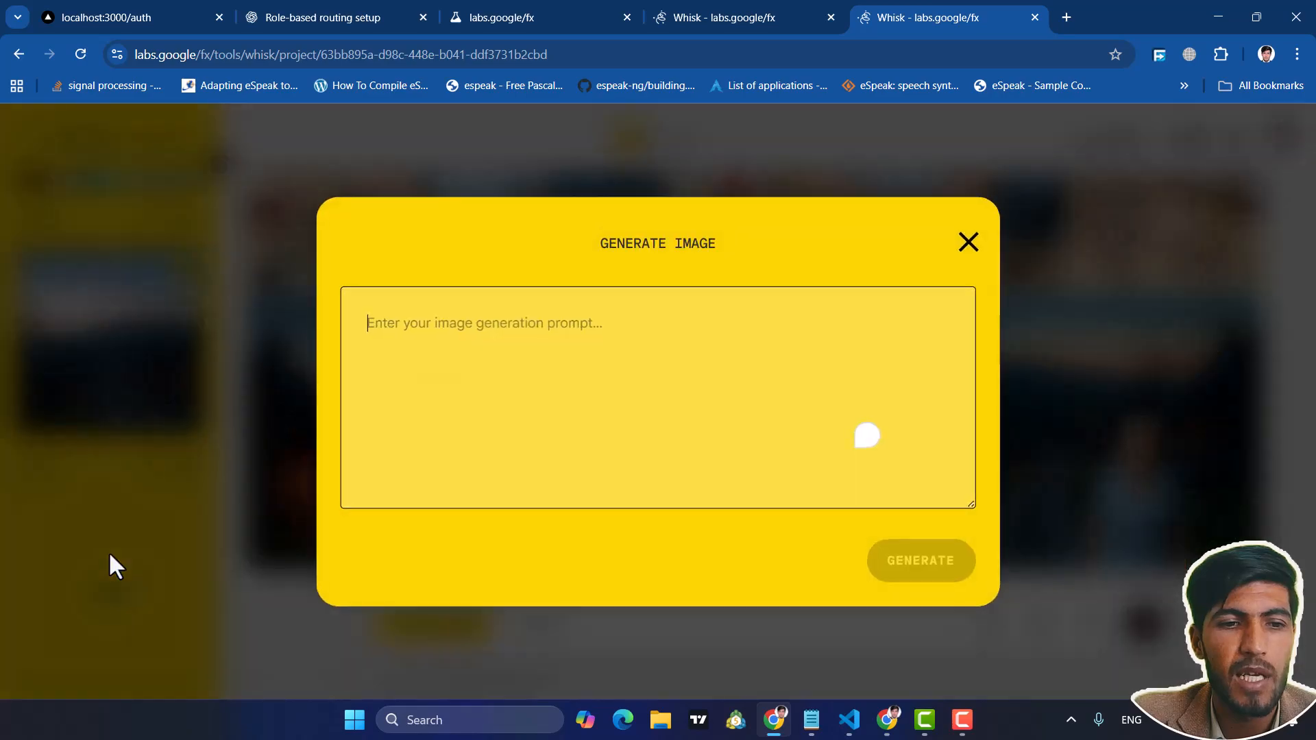
text(art style)
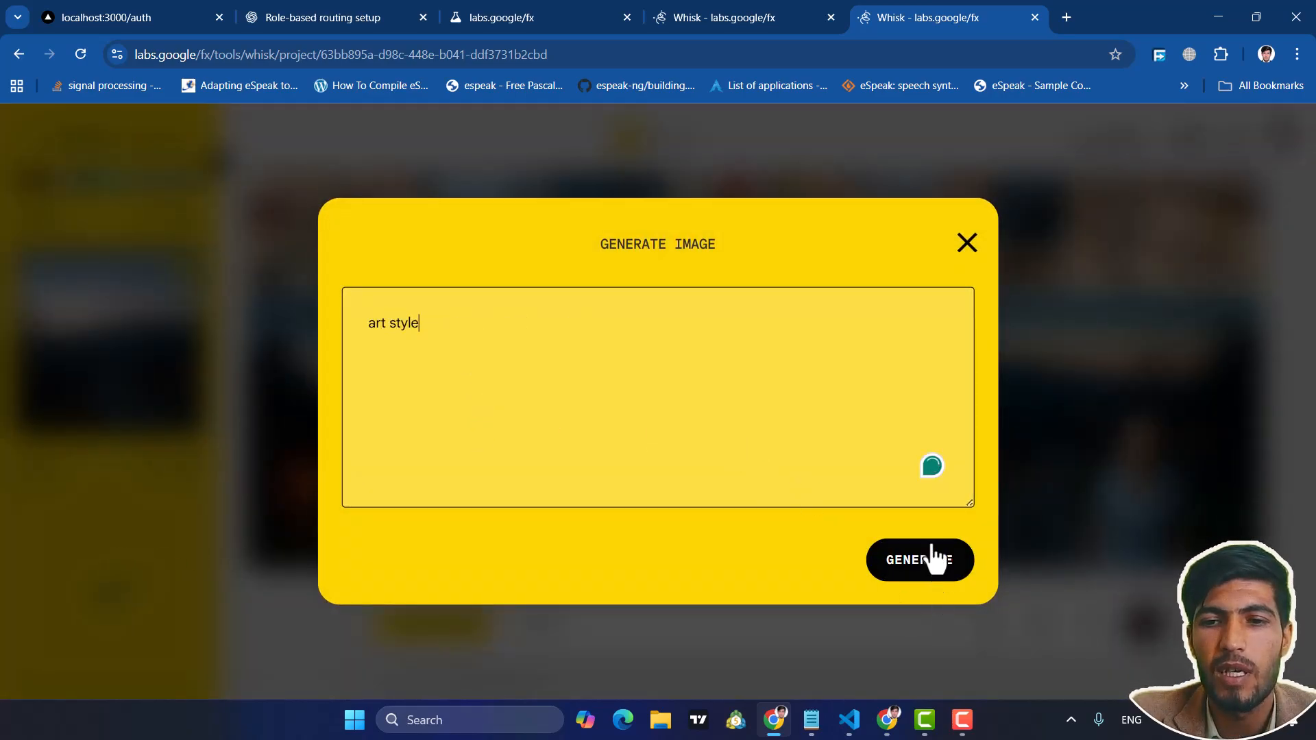
click(933, 558)
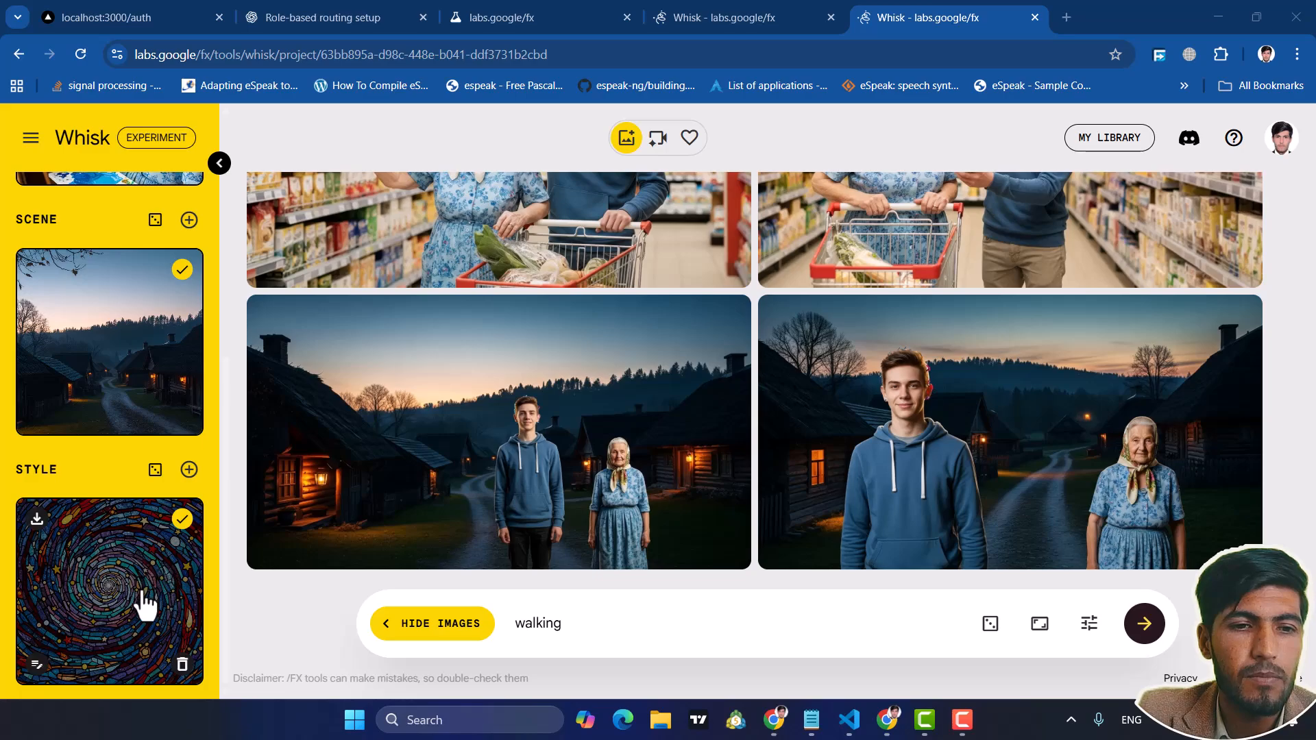
Generate new images of both subjects in the village scene with the added style, keeping the prompt "walking"
click(1149, 631)
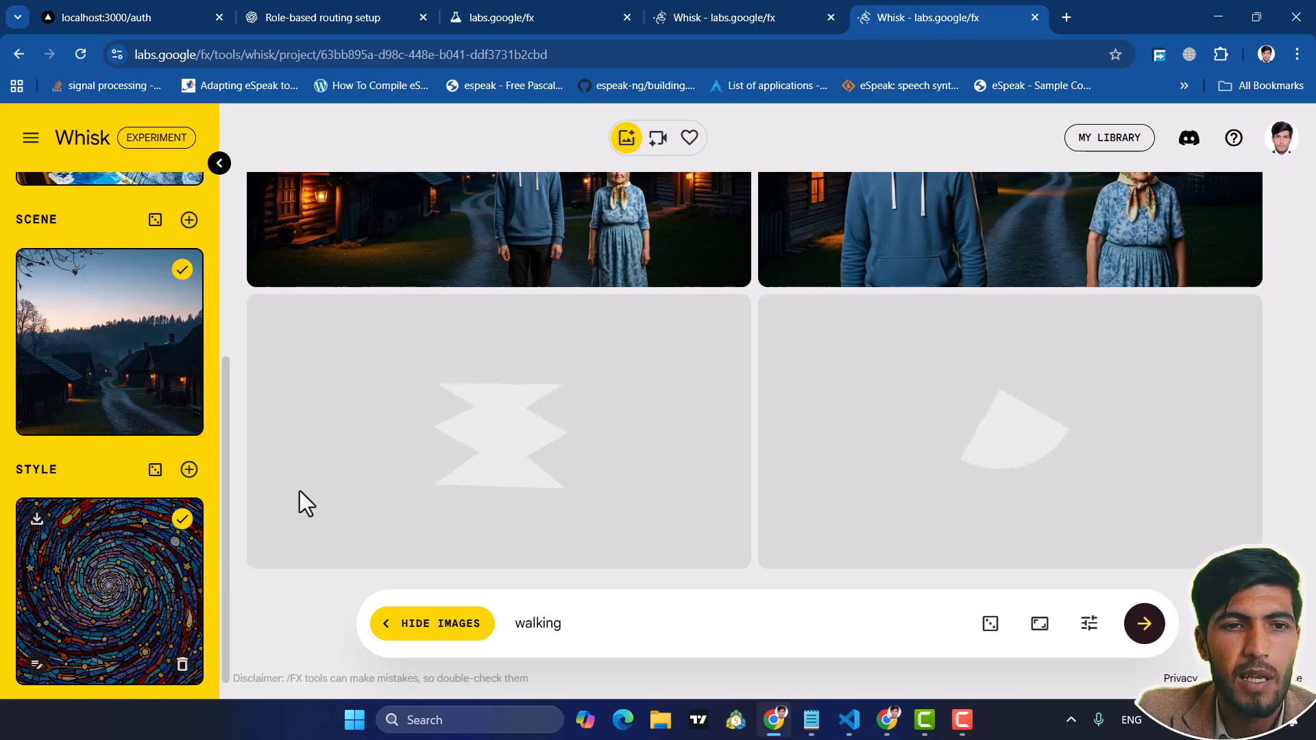
scroll(154, 312, up, 6)
scroll(153, 312, down, 6)
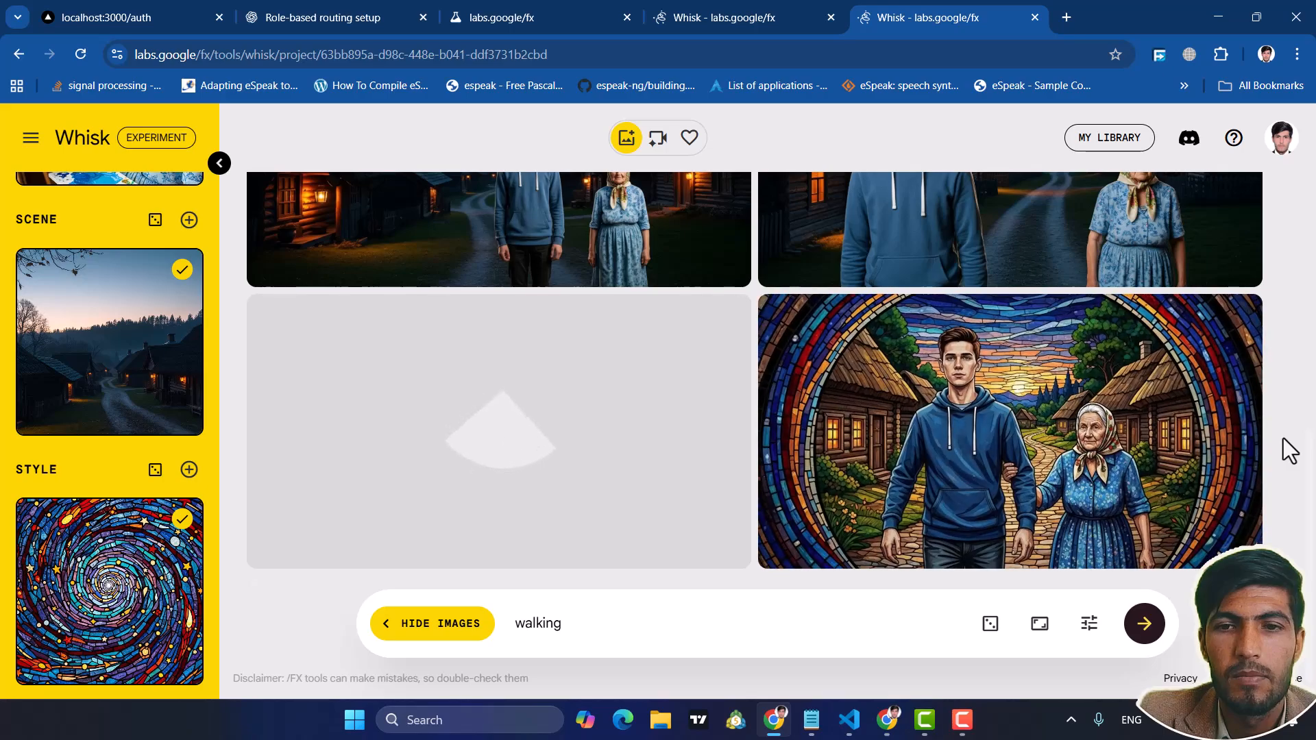
mouse_move(1145, 447)
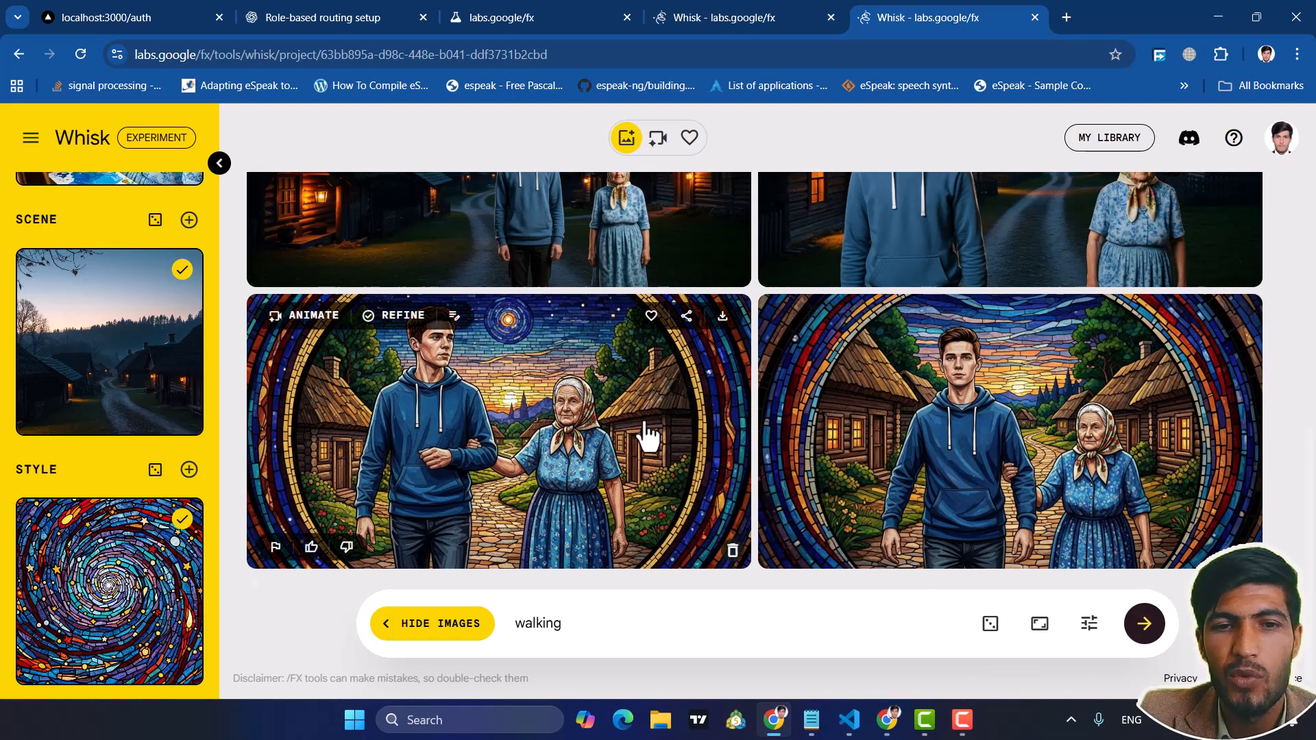
Compare the supermarket, village and styled images with the subject and scene references, and briefly view the account menu
scroll(644, 433, up, 5)
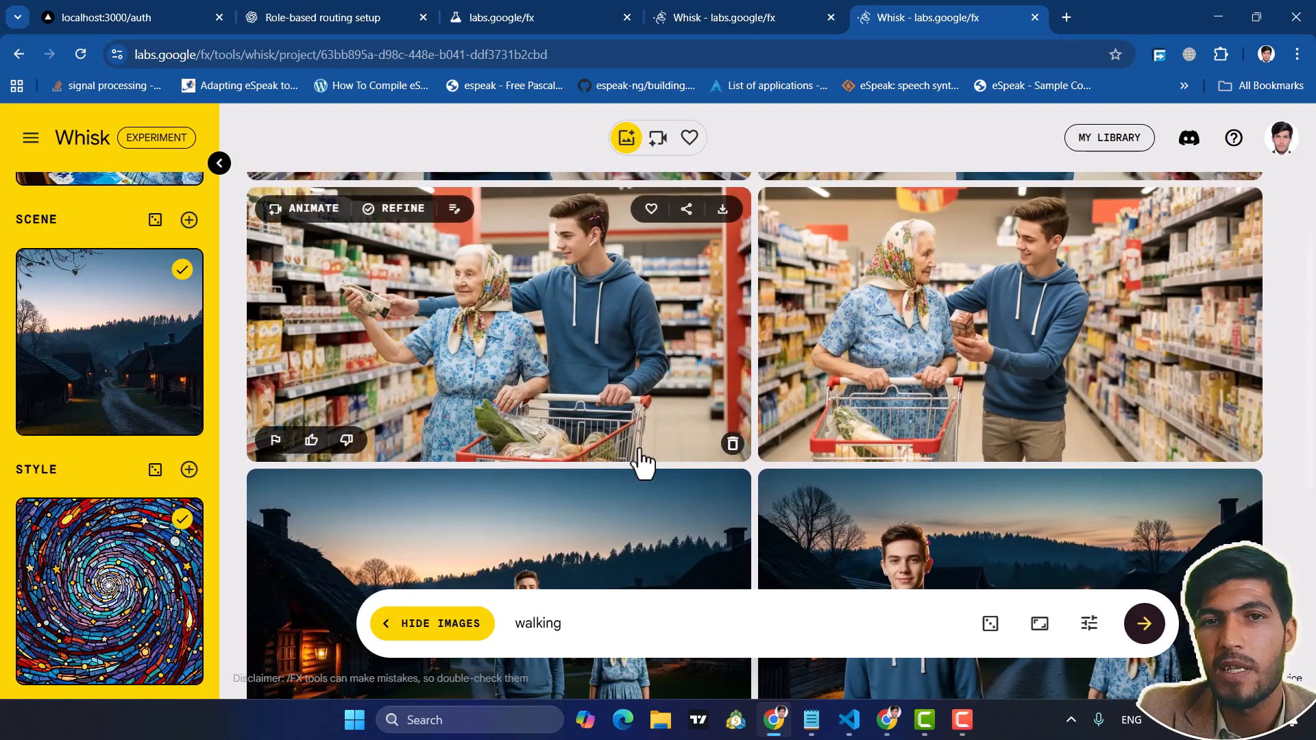
scroll(108, 414, up, 5)
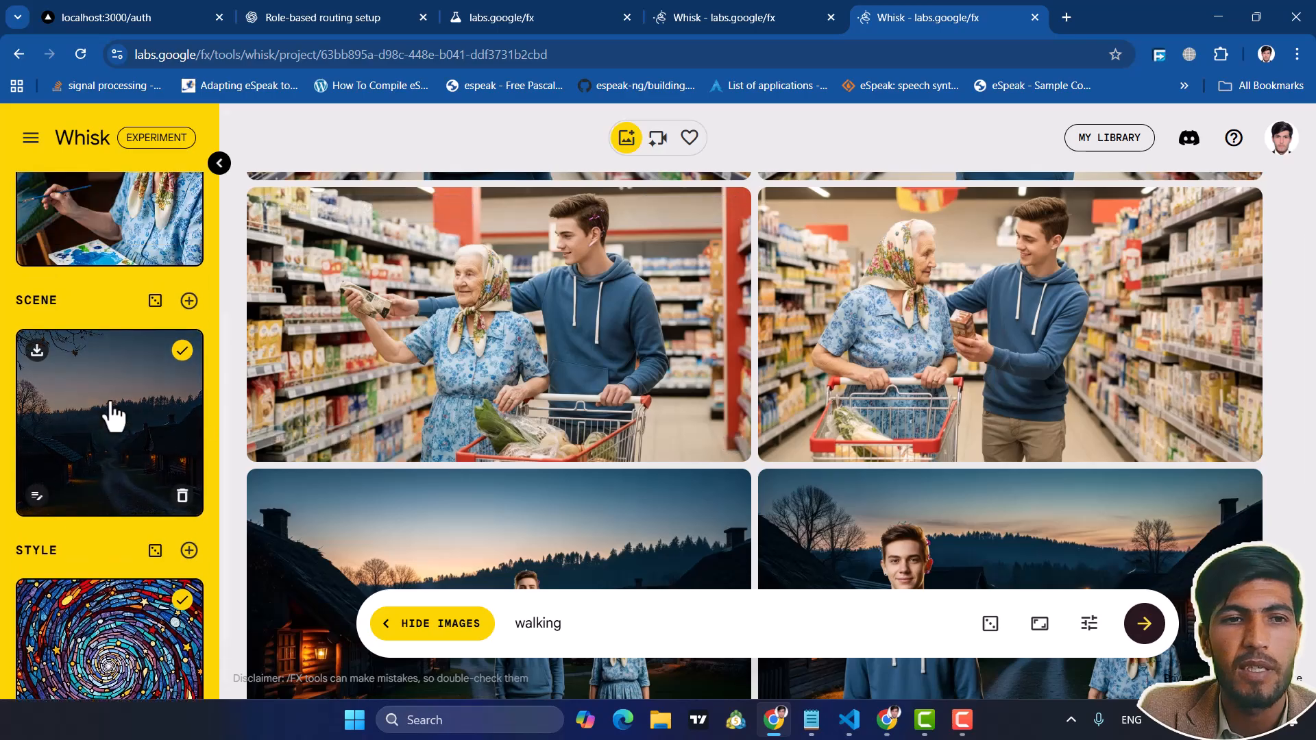
scroll(129, 270, up, 1)
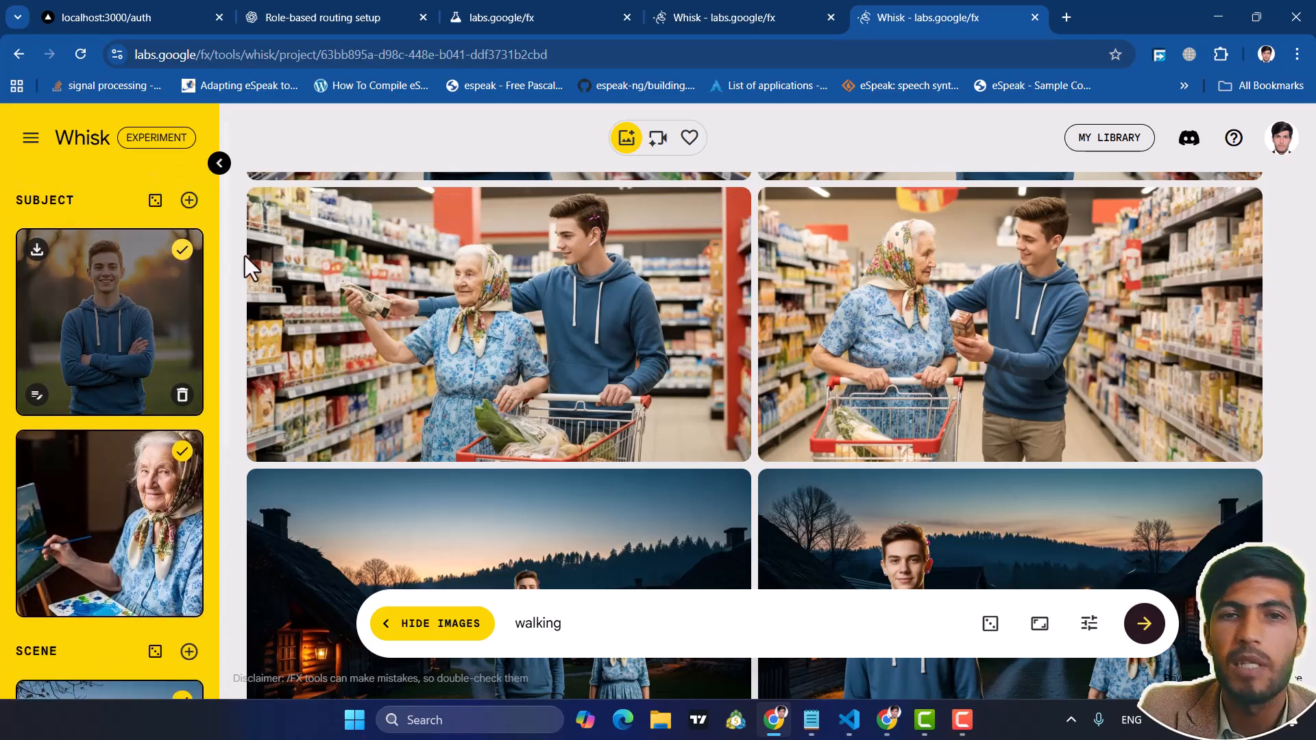
scroll(731, 335, up, 4)
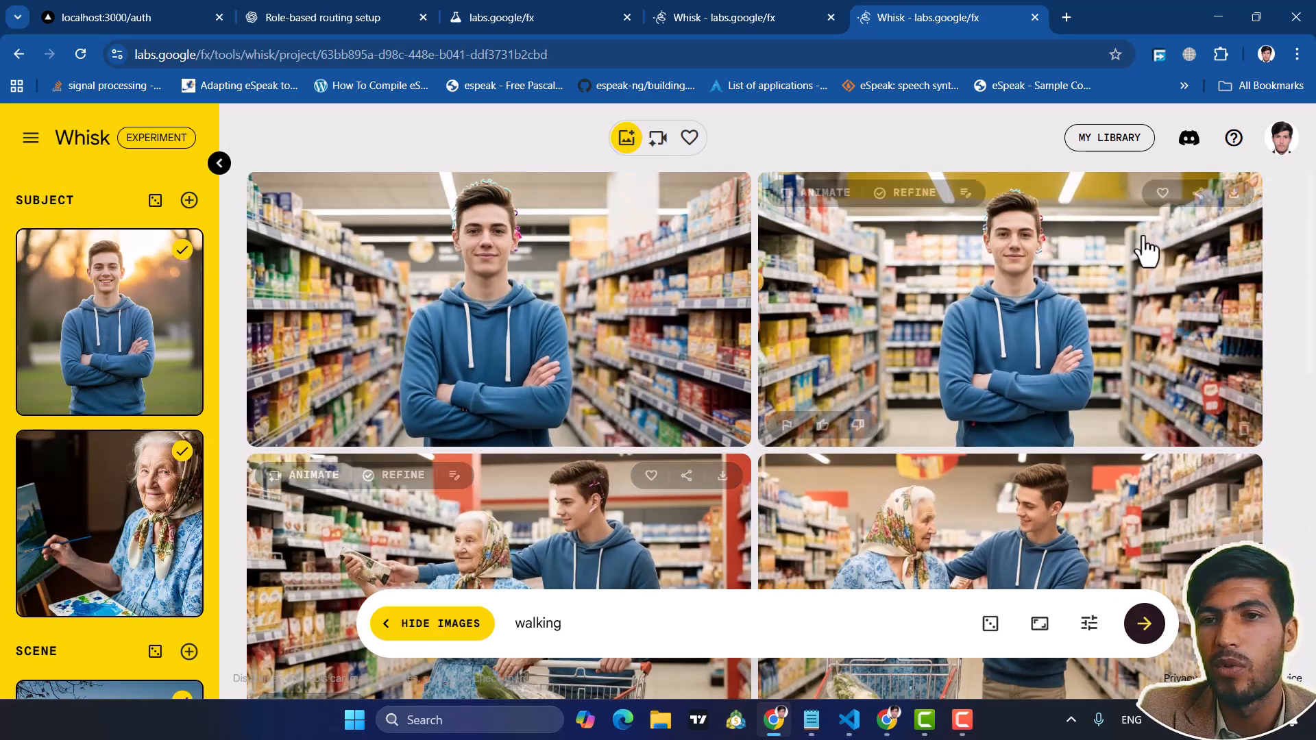
click(1281, 137)
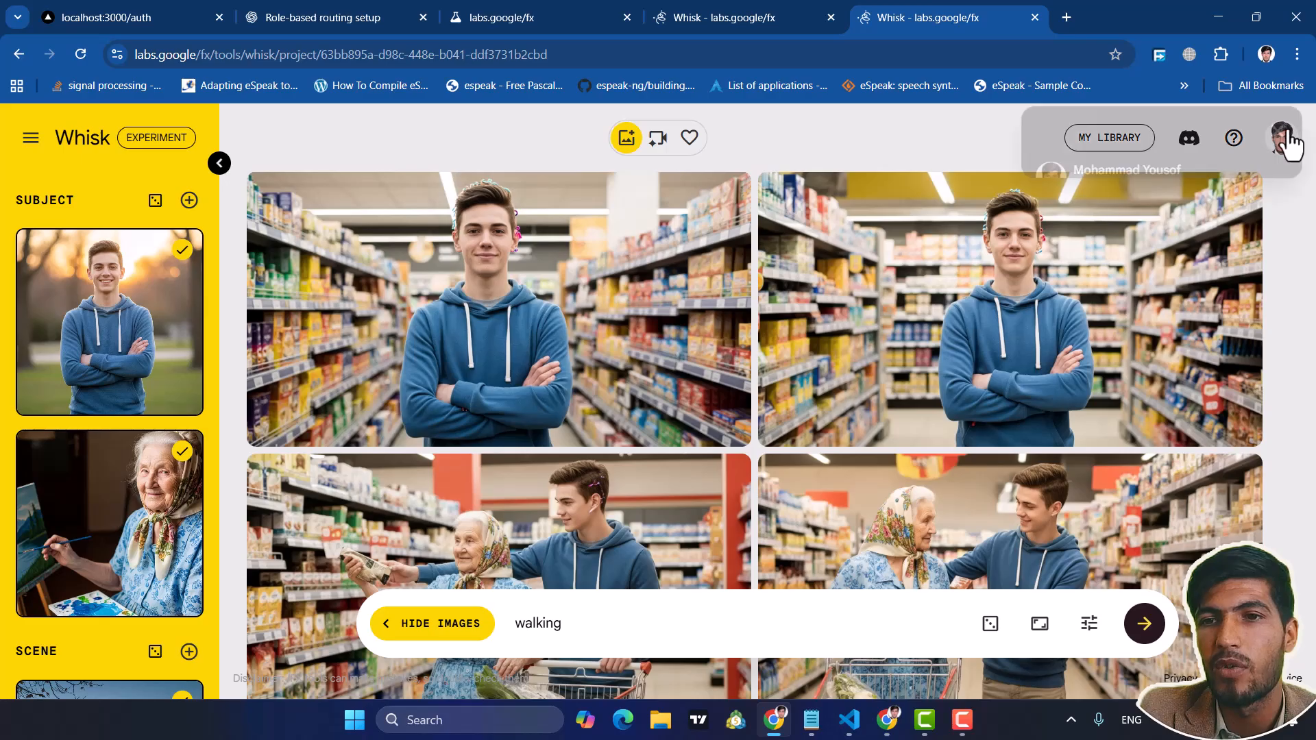
click(882, 146)
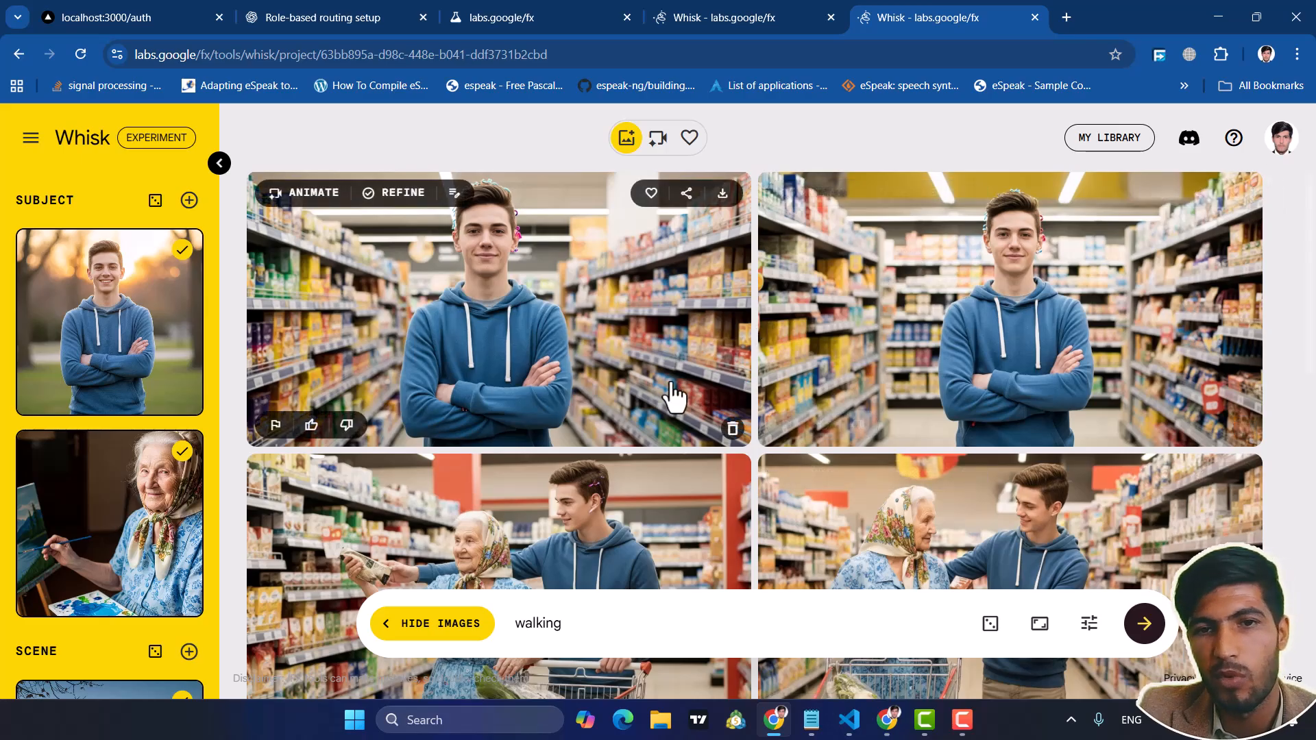
scroll(693, 396, down, 2)
scroll(691, 389, down, 8)
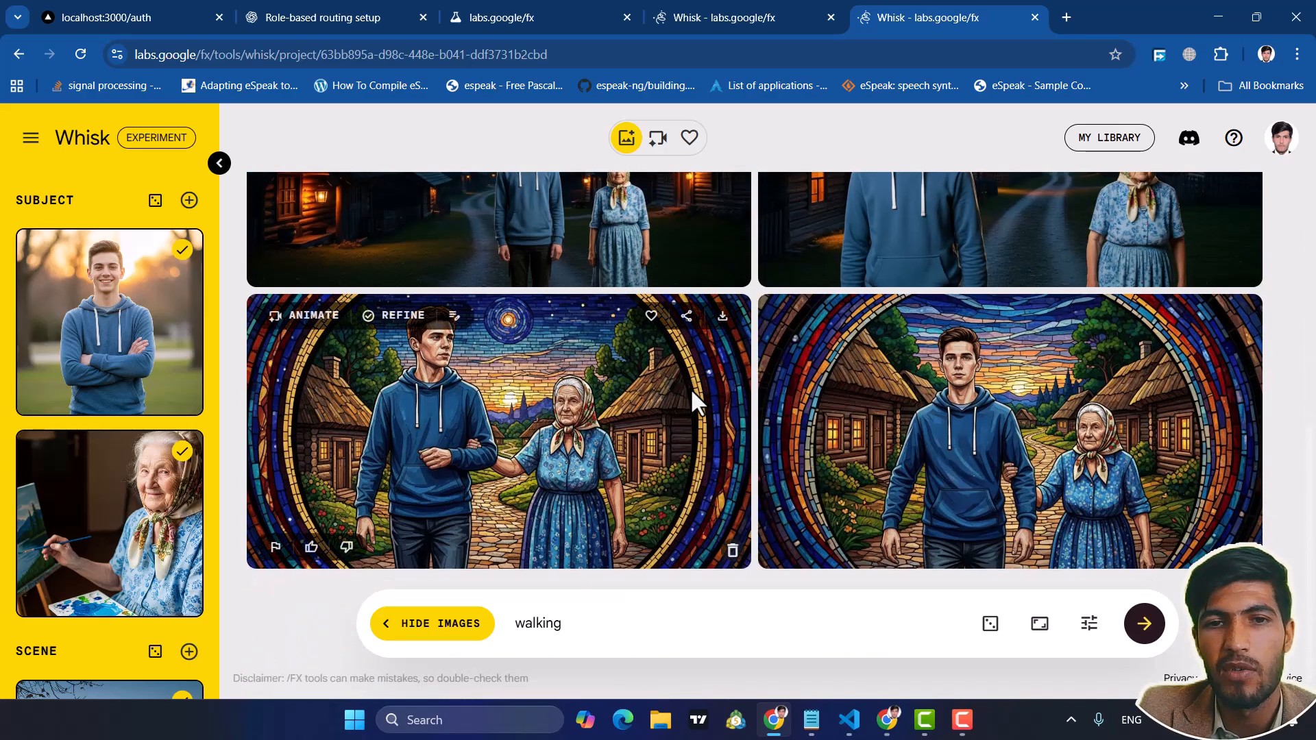